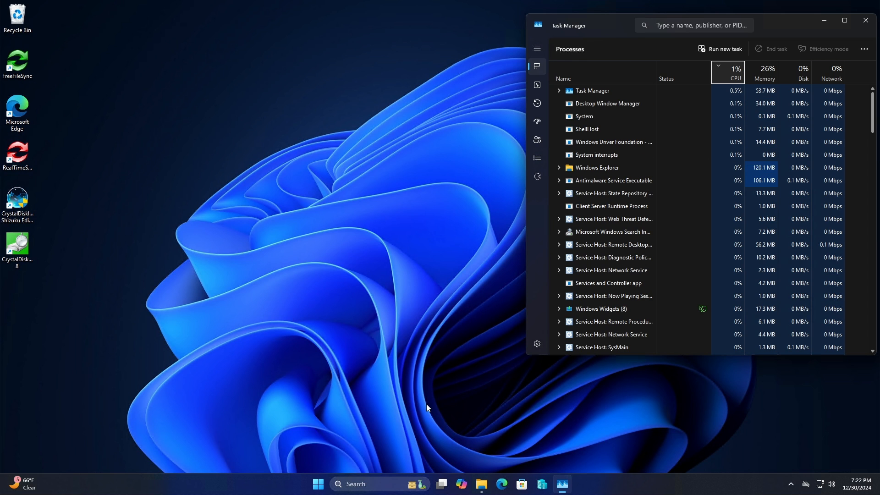
Install Plex Media Server 1.41.3.9314 from the Downloads folder with the default destination and Start Menu folder, and launch it.
left_click(481, 484)
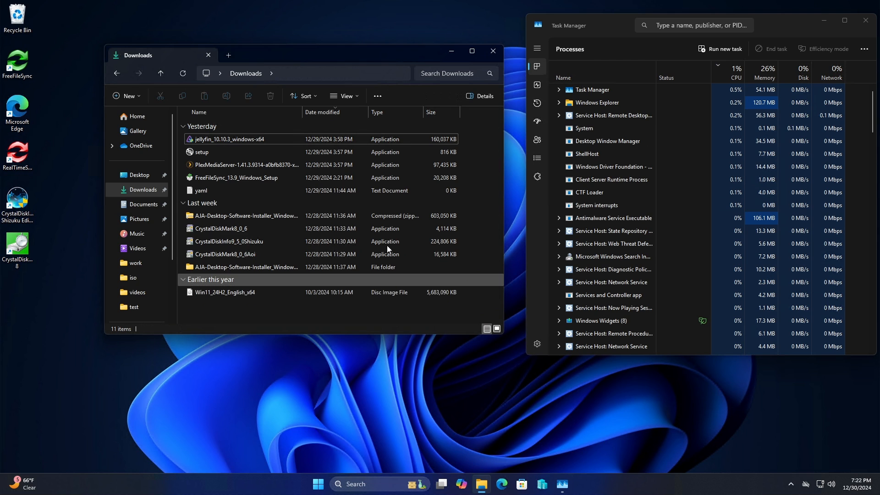
double_click(271, 164)
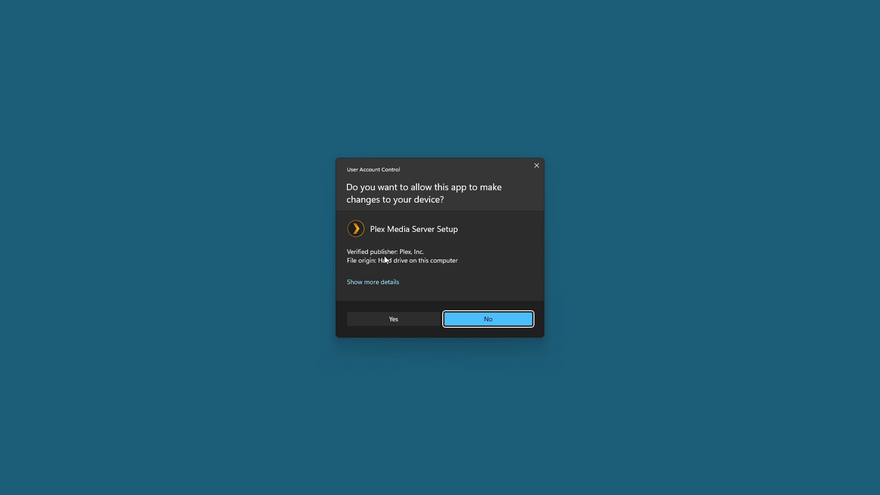
left_click(409, 324)
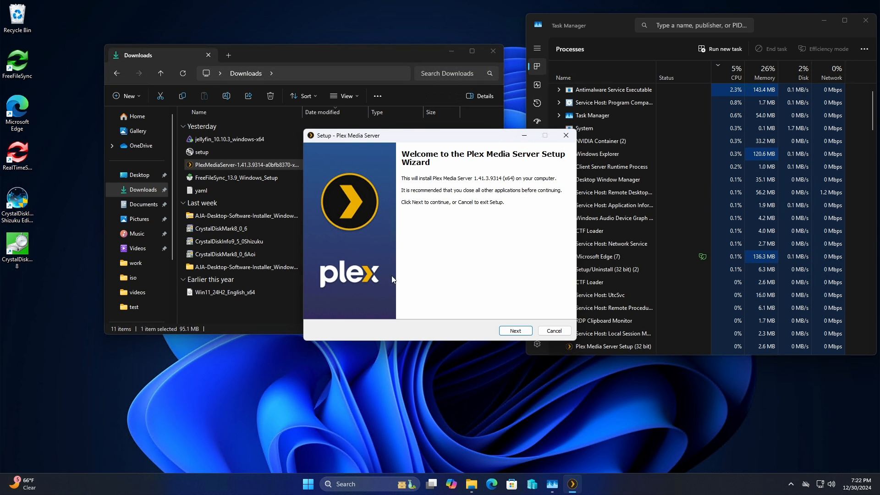
left_click(515, 331)
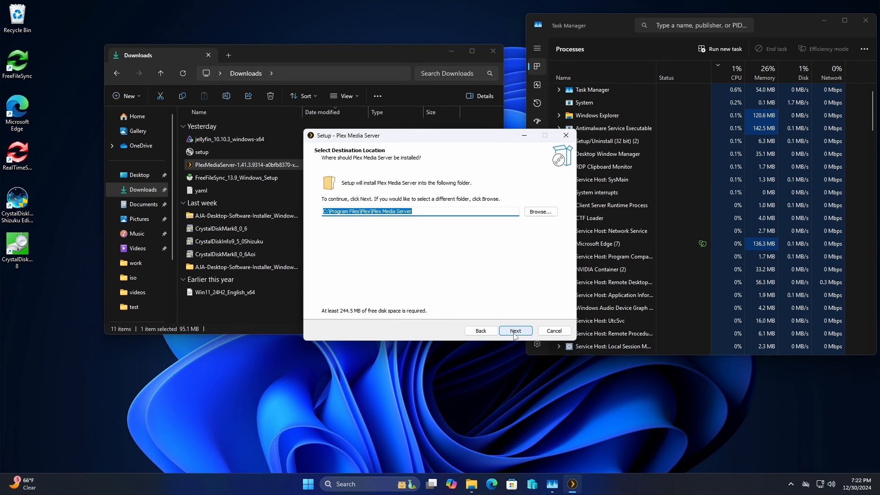
left_click(515, 331)
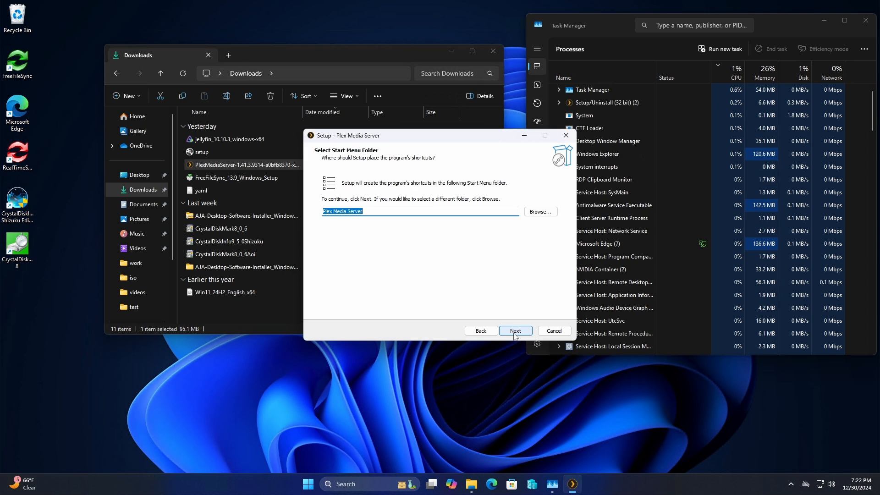
left_click(514, 335)
left_click(514, 335)
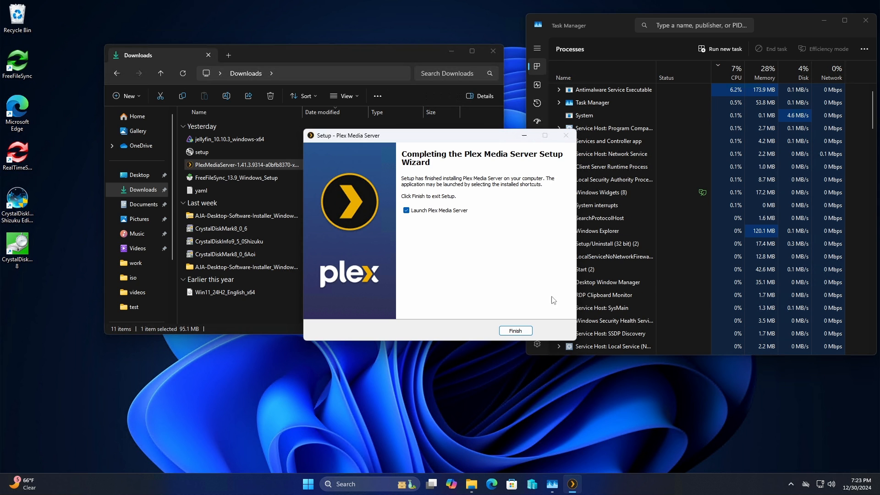
left_click(511, 329)
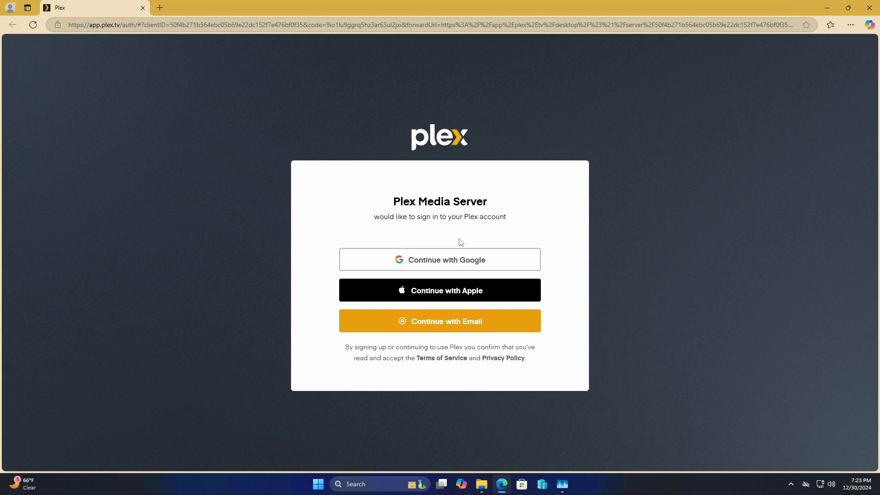
Continue to the Plex account sign-in with email and name the server Zeus, keeping media access outside the home allowed.
left_click(444, 323)
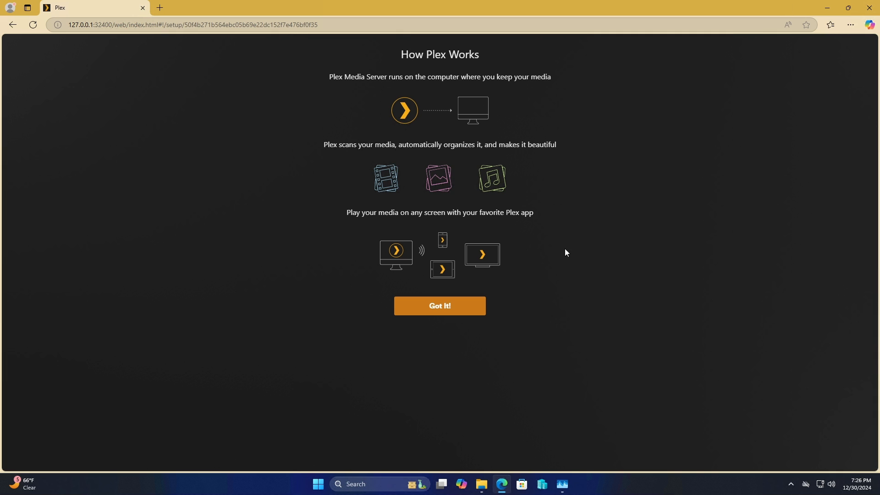
left_click(442, 308)
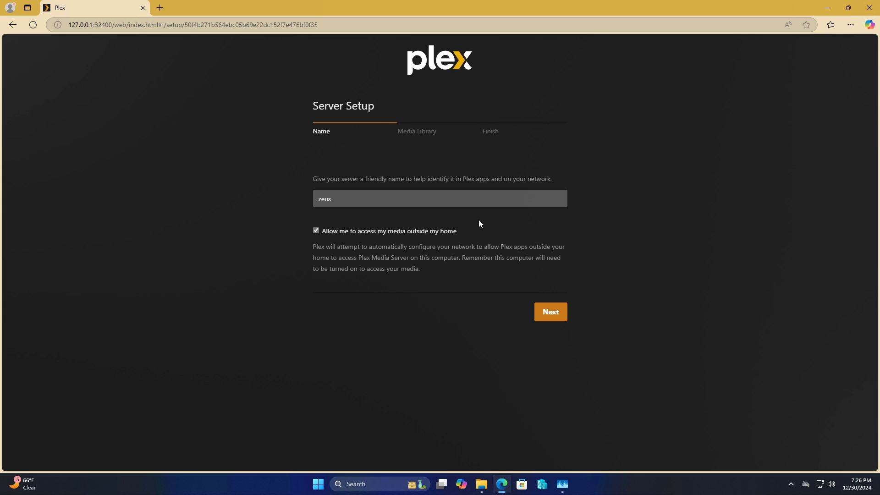
left_click_drag(334, 199, 260, 198)
type("Z")
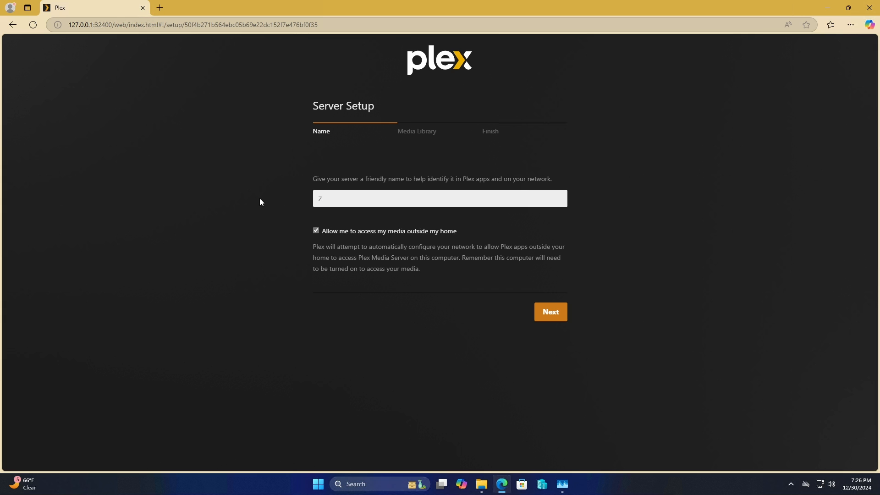
type("eus")
left_click(551, 311)
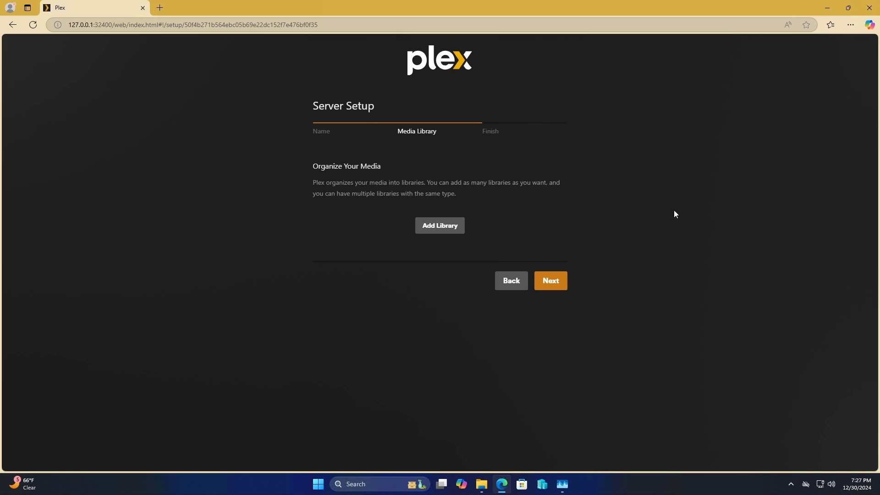
Start a new Movies library named Action-Adventure with English as its language.
left_click(445, 228)
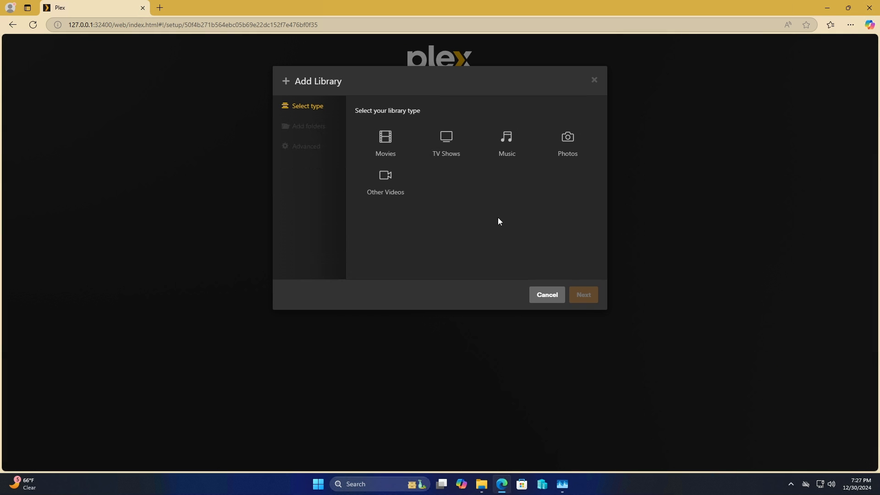
left_click(394, 142)
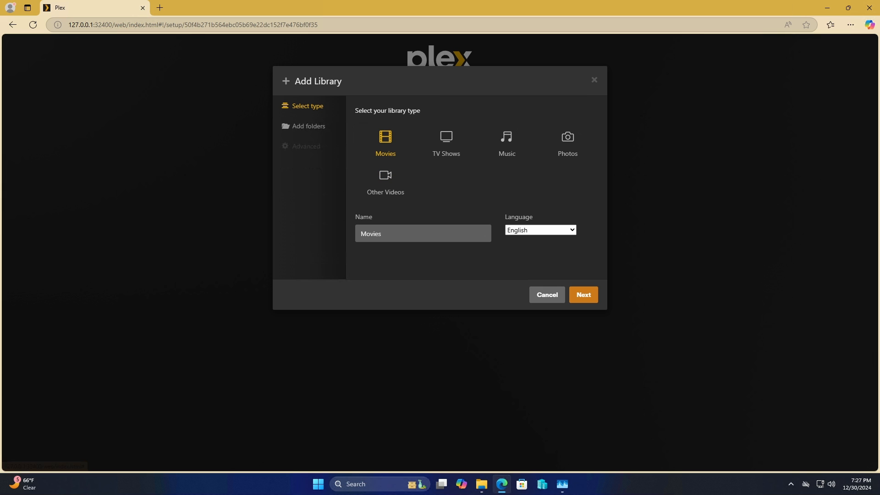
double_click(364, 233)
type("Action")
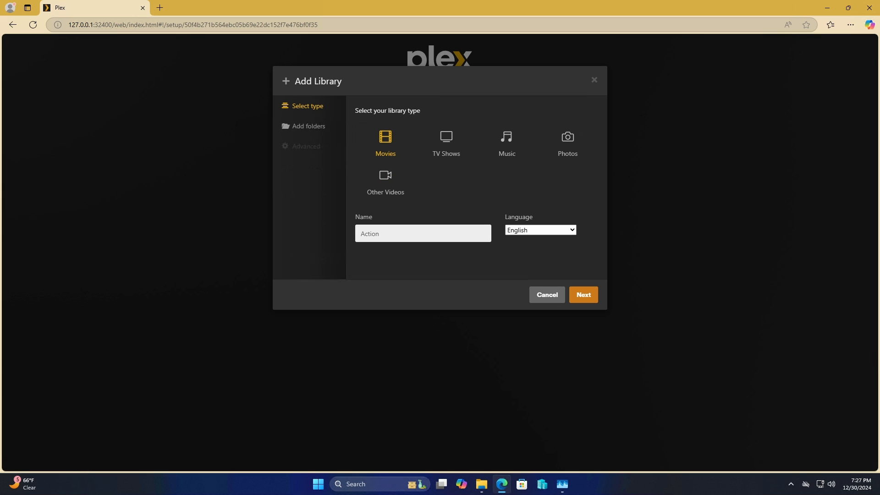
type("-Adventure")
left_click(584, 295)
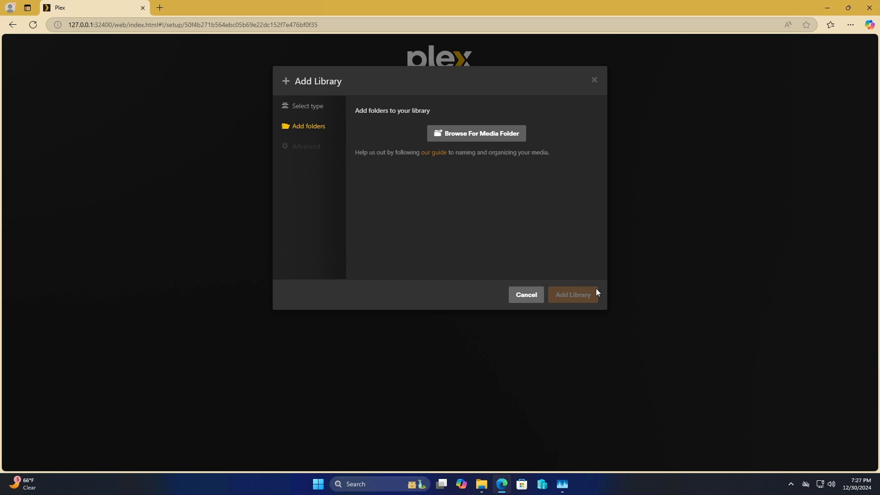
Add the folder P:\archive\media\videos\Action-Adventure to the movie library and create the library.
left_click(485, 138)
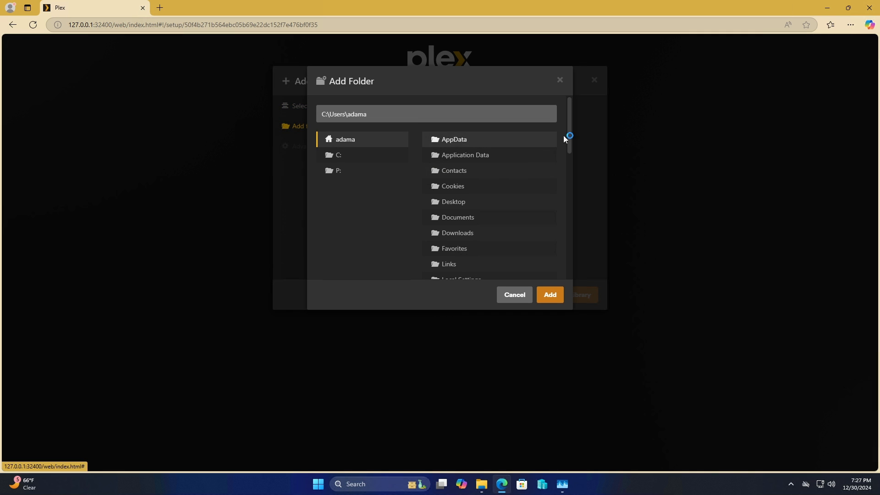
left_click(353, 173)
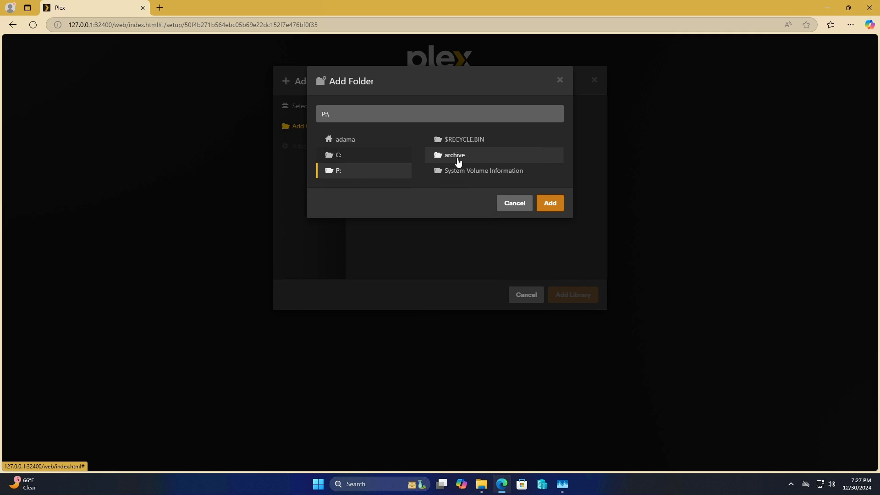
left_click(458, 162)
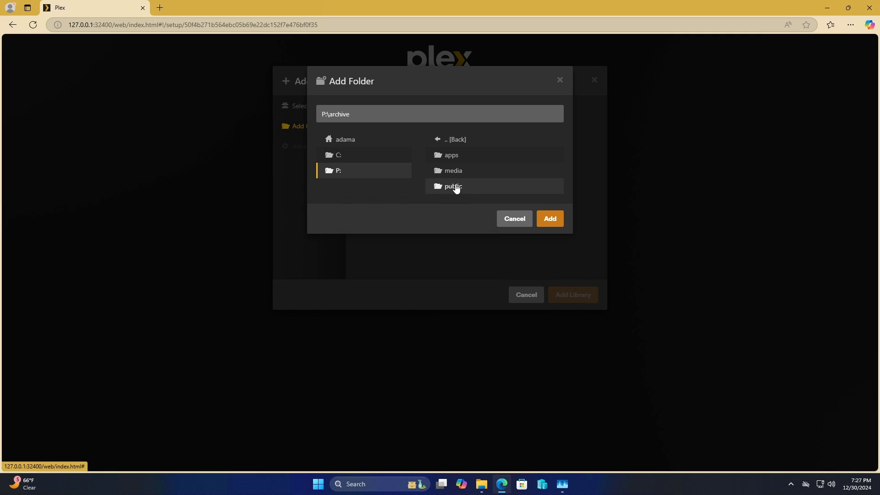
left_click(454, 173)
left_click(458, 189)
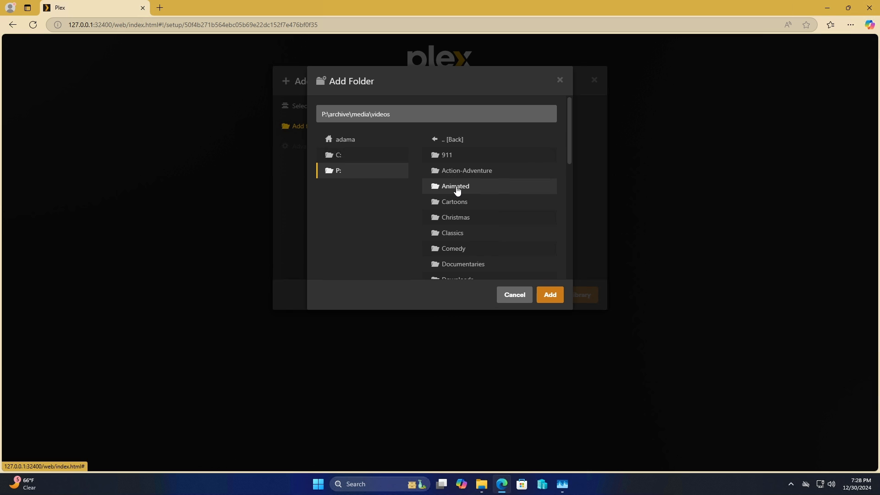
left_click(472, 173)
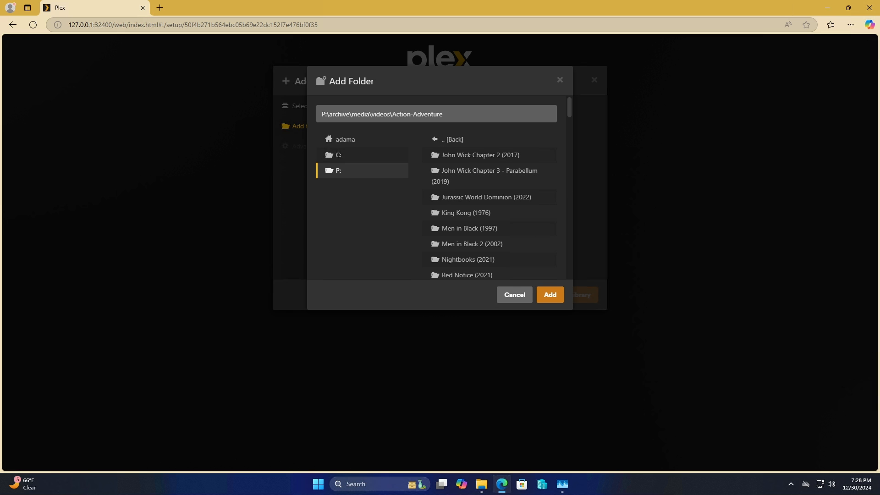
left_click(552, 294)
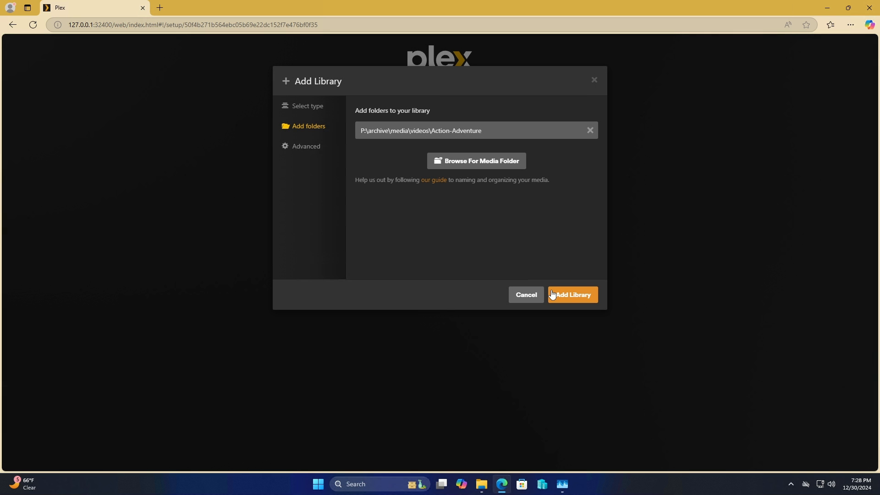
left_click(571, 297)
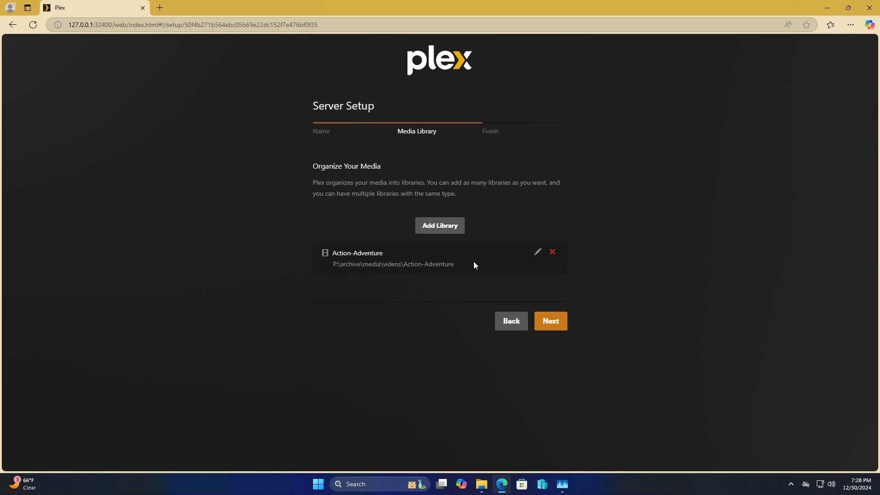
Start a new TV Shows library with the default name and English as its language.
left_click(445, 227)
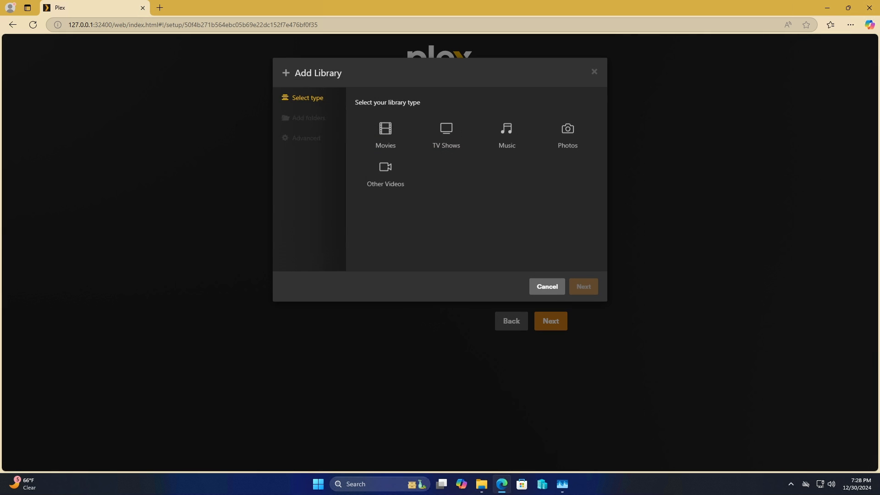
left_click(448, 146)
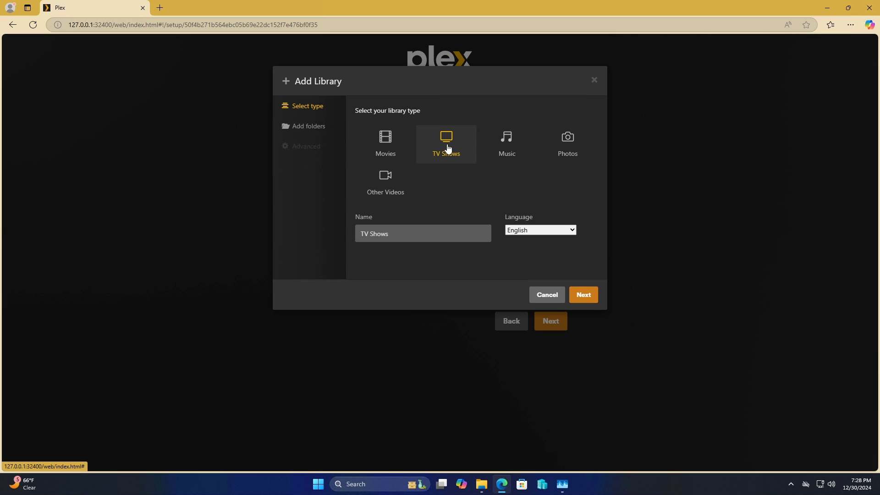
left_click(591, 299)
Add the folder P:\archive\media\videos\TV Shows to the TV library and create the library.
left_click(500, 132)
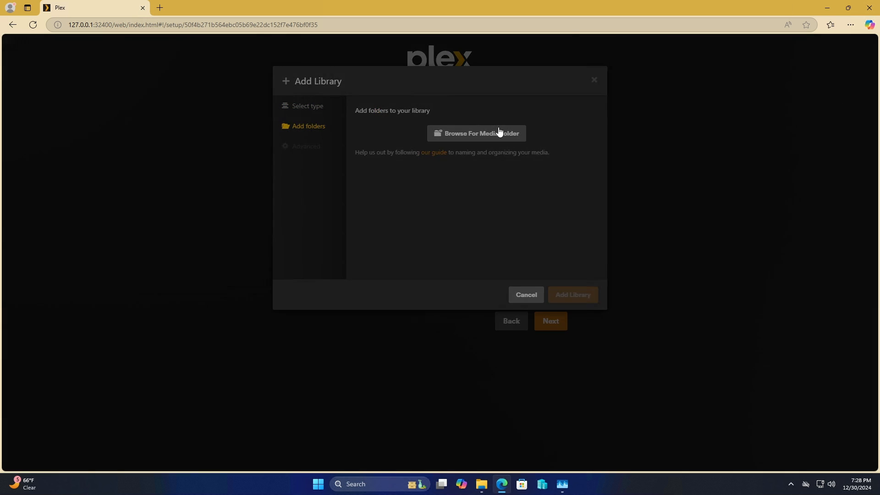
left_click(348, 171)
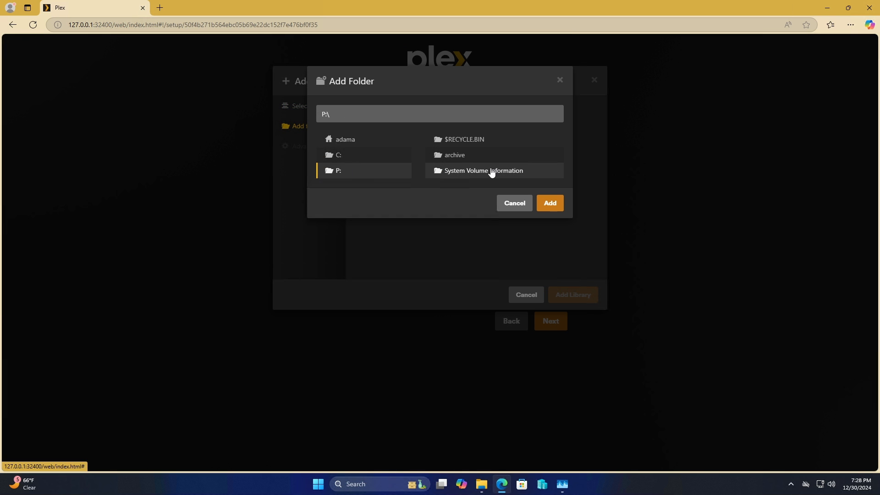
left_click(477, 161)
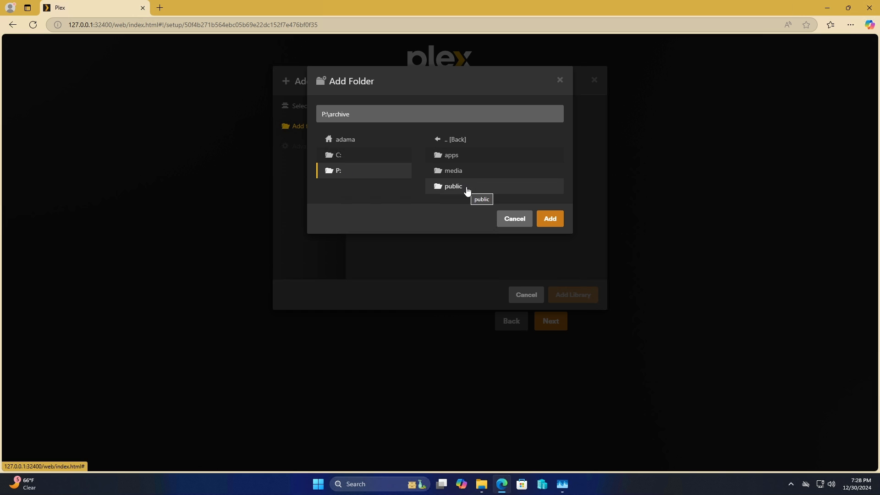
left_click(462, 175)
left_click(462, 189)
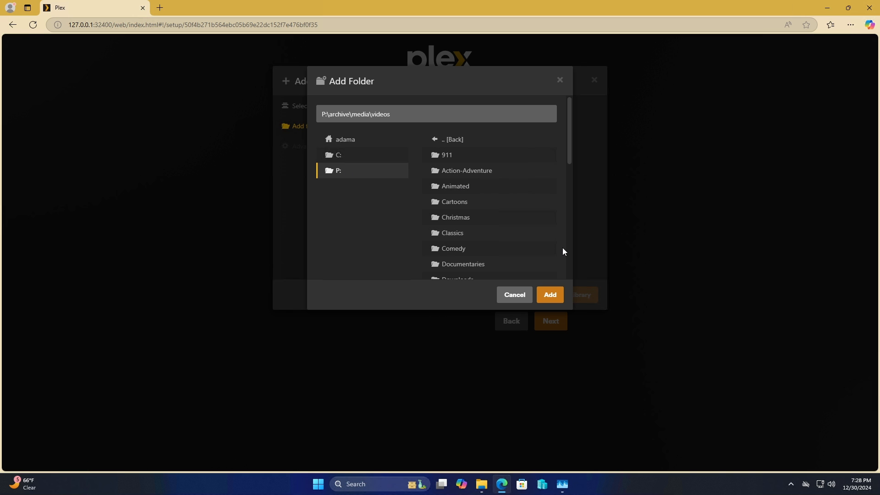
scroll(571, 249, "down", 7)
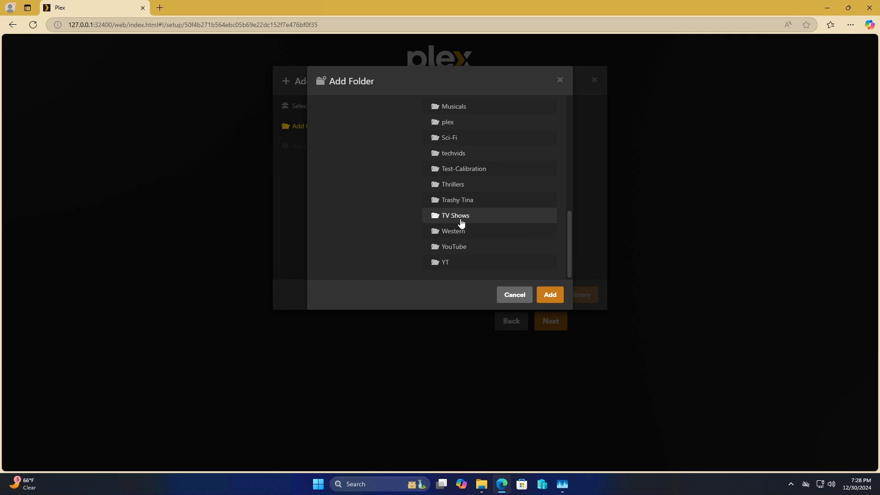
left_click(463, 219)
left_click(550, 296)
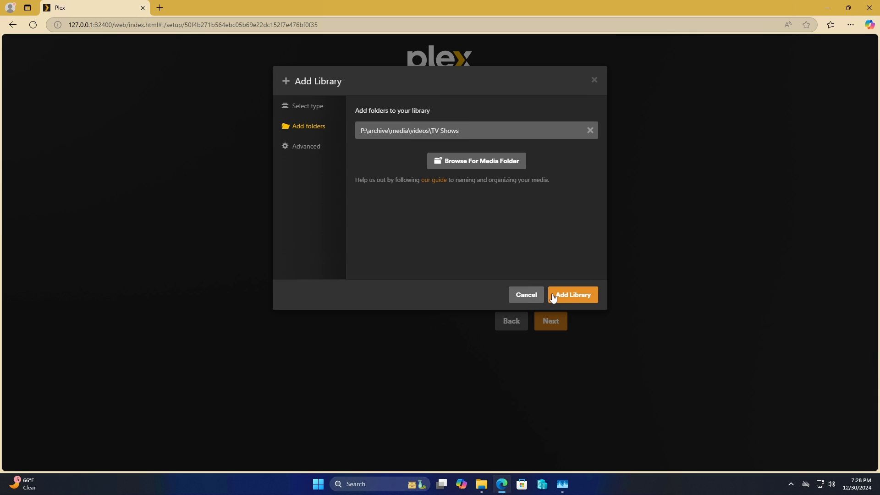
left_click(560, 296)
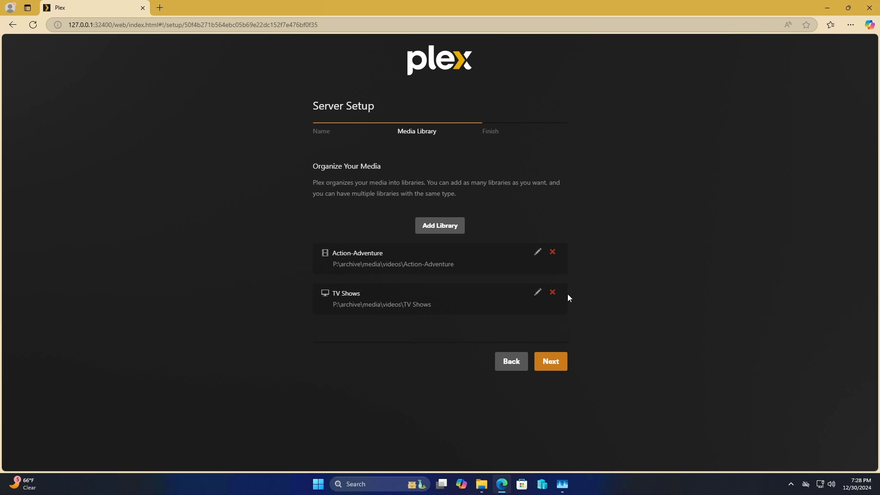
Start a new Music library with the default name and English as its language.
left_click(447, 227)
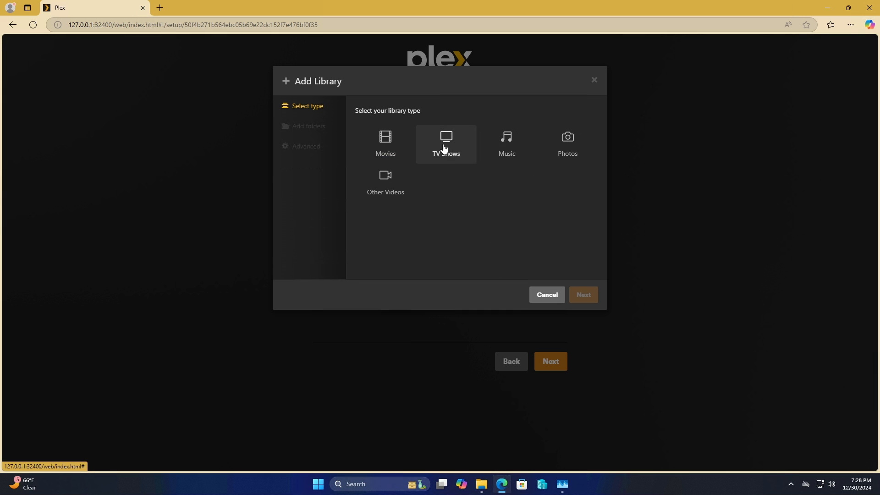
left_click(503, 148)
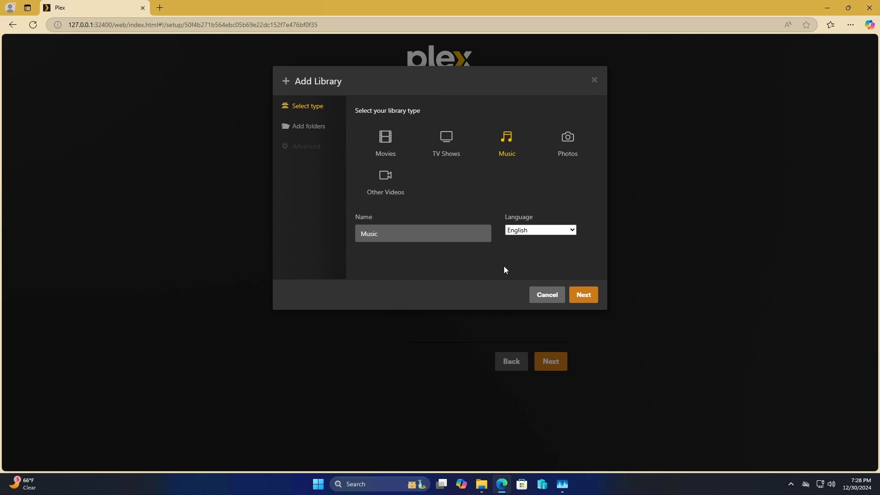
left_click(582, 296)
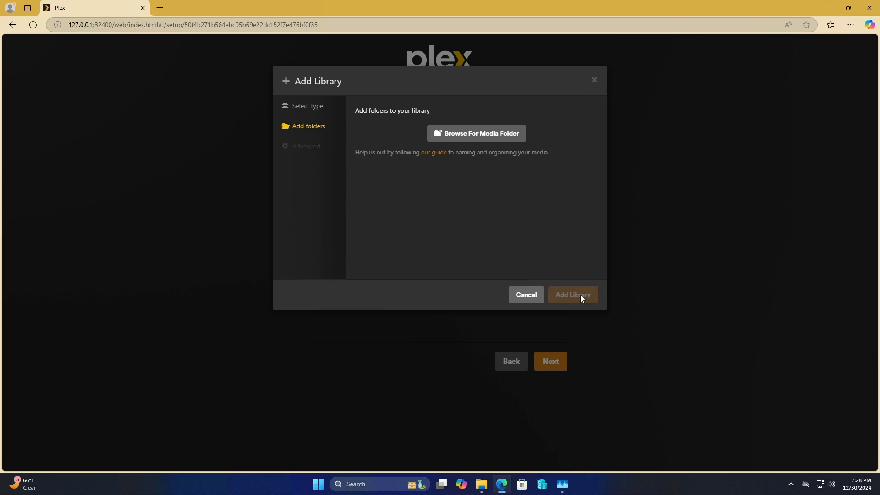
Add the folder P:\archive\media\music to the music library and create the library.
left_click(477, 136)
left_click(360, 170)
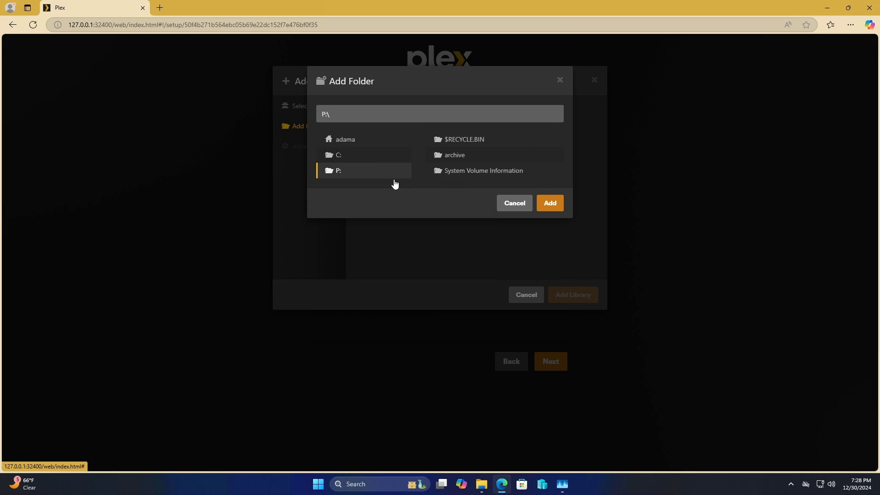
left_click(451, 158)
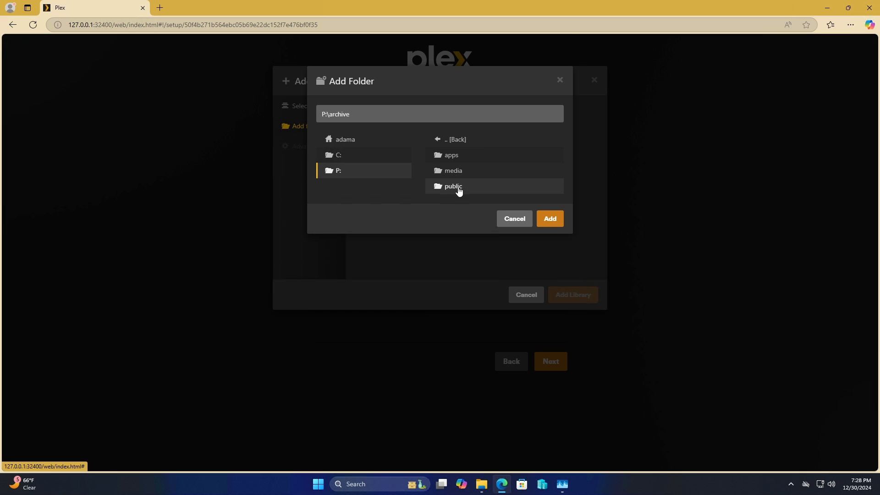
left_click(461, 172)
left_click(460, 157)
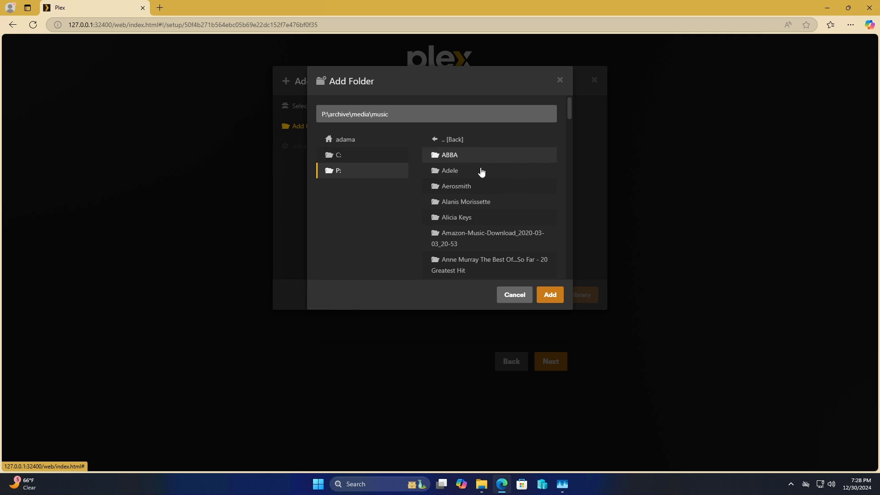
left_click(545, 295)
left_click(580, 296)
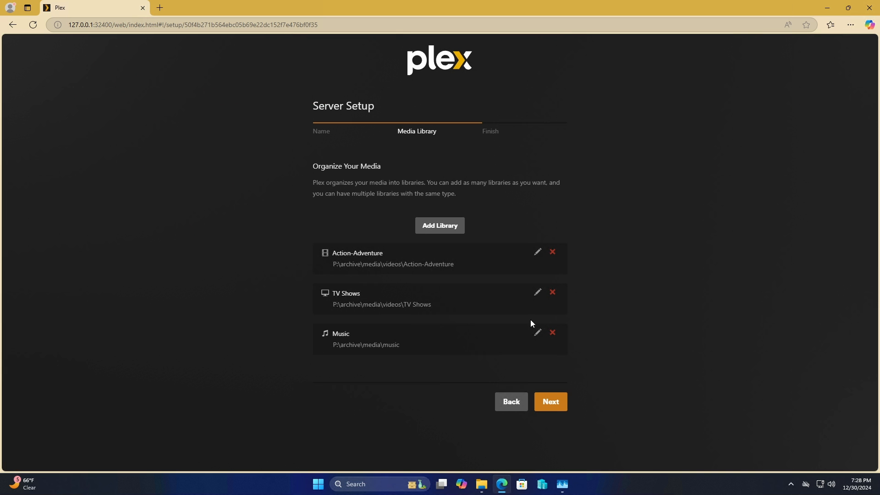
Finish the Plex server setup with the configured media libraries.
left_click(551, 403)
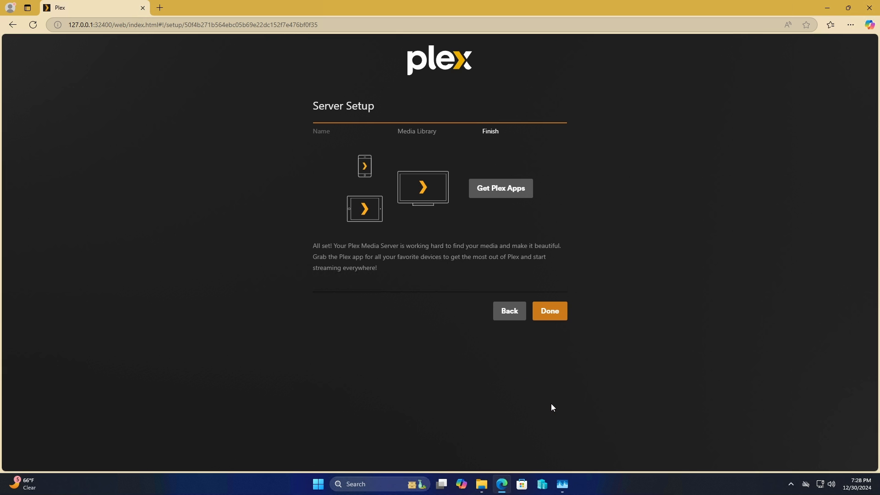
left_click(556, 313)
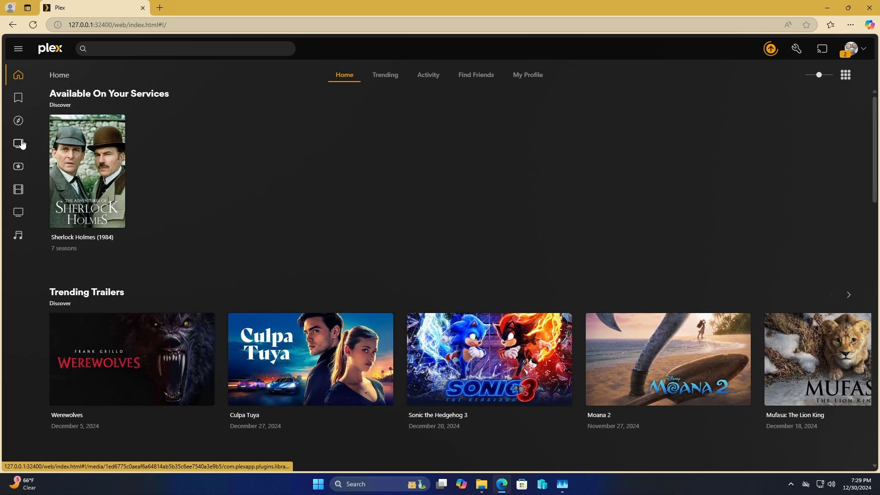
Open the Action-Adventure library on Zeus and examine its complete list of movies from beginning to end.
mouse_move(22, 144)
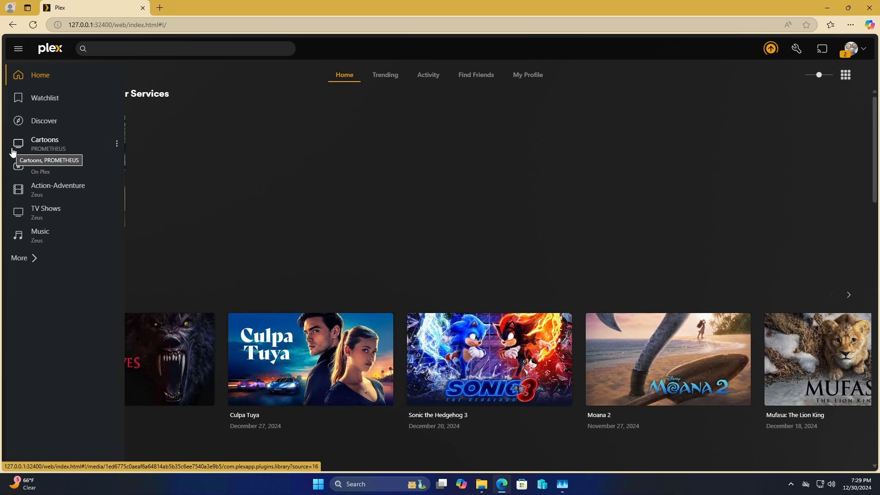
left_click(65, 195)
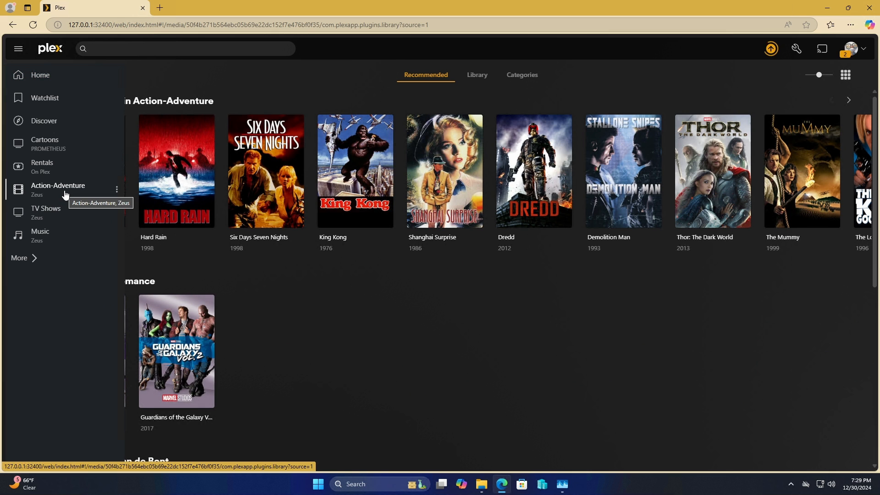
left_click(479, 83)
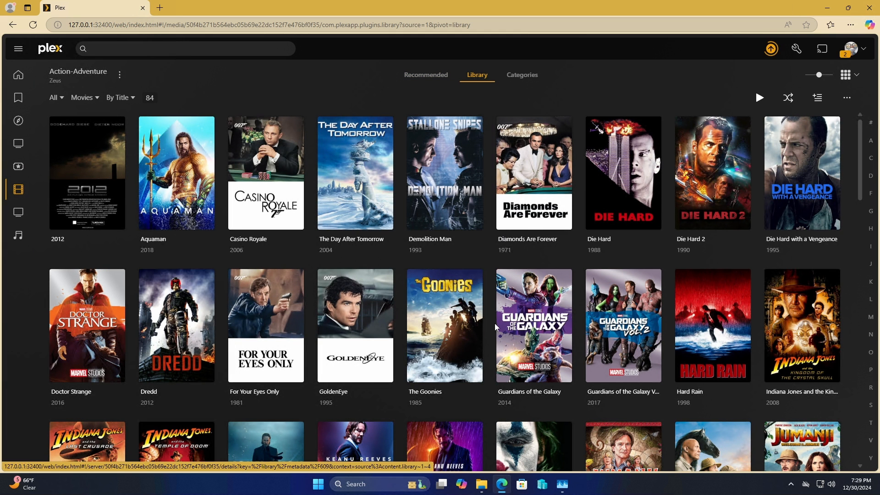
scroll(493, 328, "down", 3)
scroll(493, 328, "down", 7)
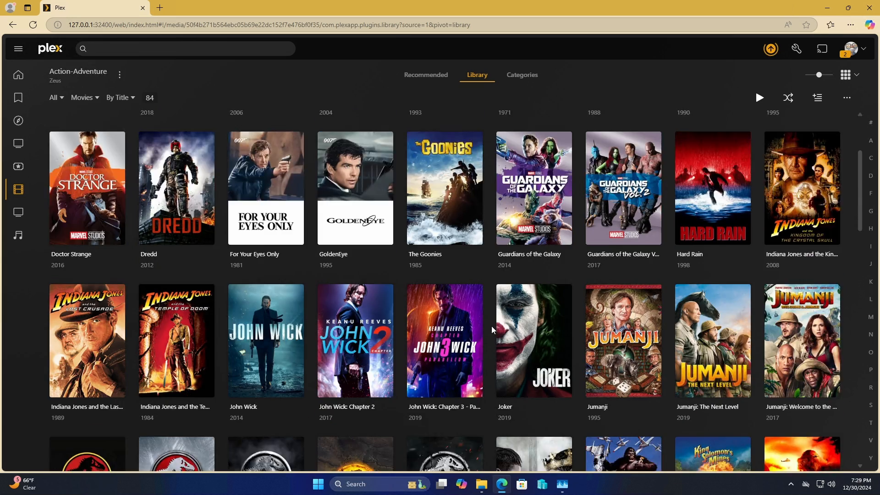
scroll(490, 330, "down", 7)
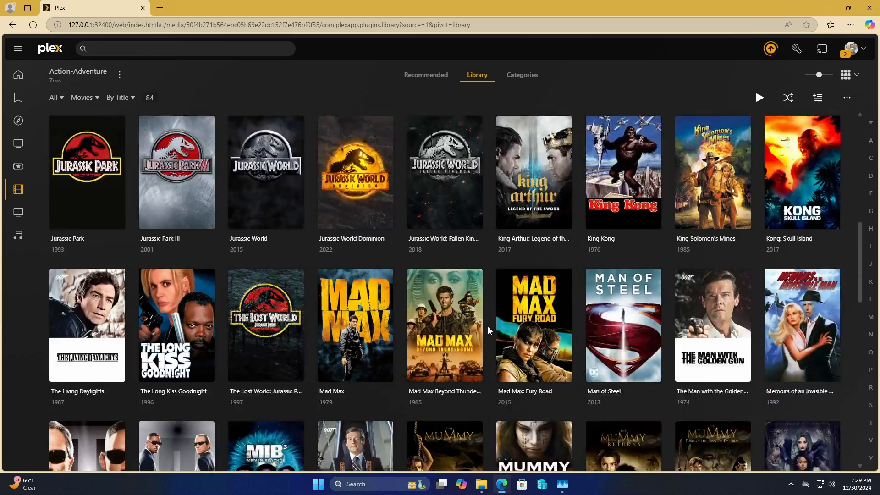
scroll(484, 331, "down", 7)
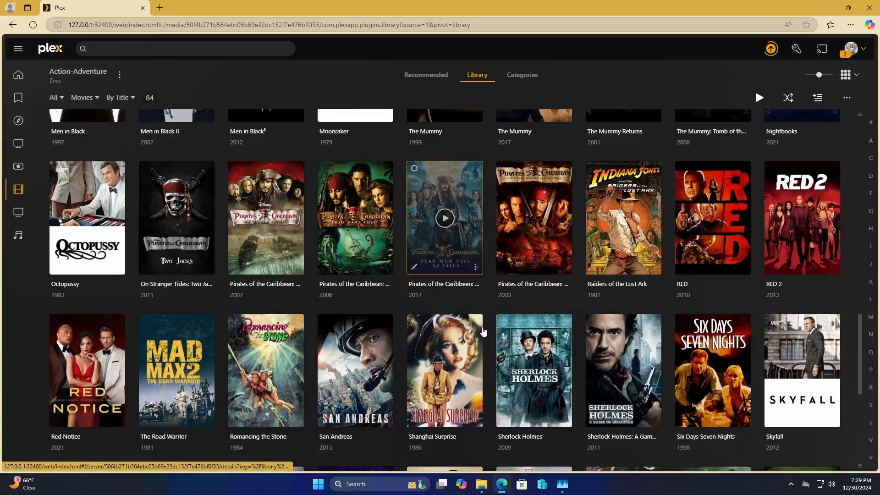
scroll(480, 330, "down", 3)
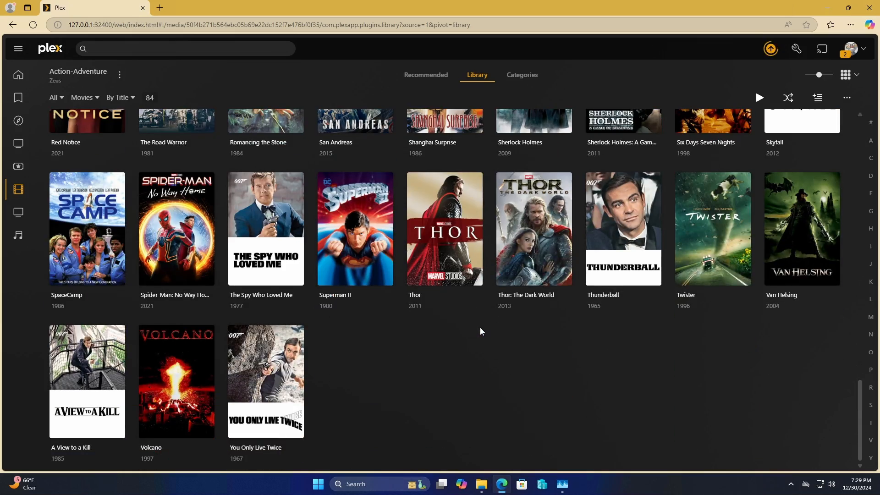
scroll(478, 330, "up", 4)
scroll(477, 331, "up", 15)
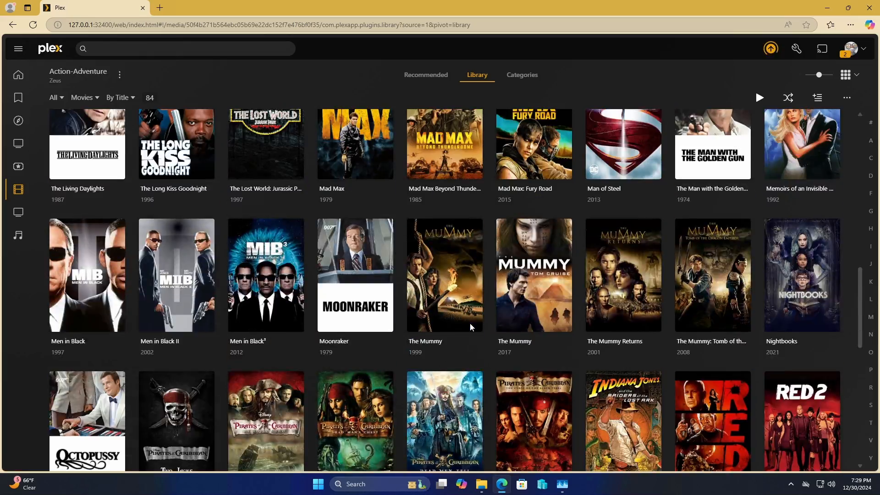
scroll(470, 327, "up", 6)
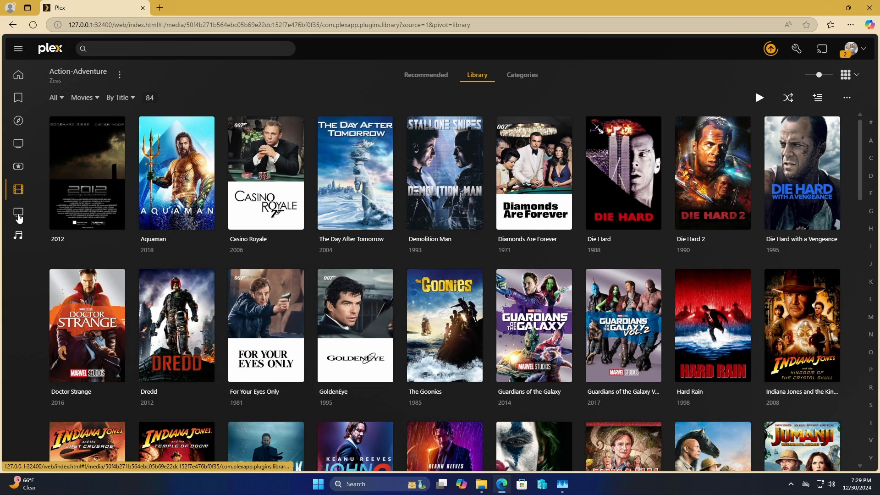
Check the contents of the TV Shows library and the Music library on Zeus.
left_click(28, 212)
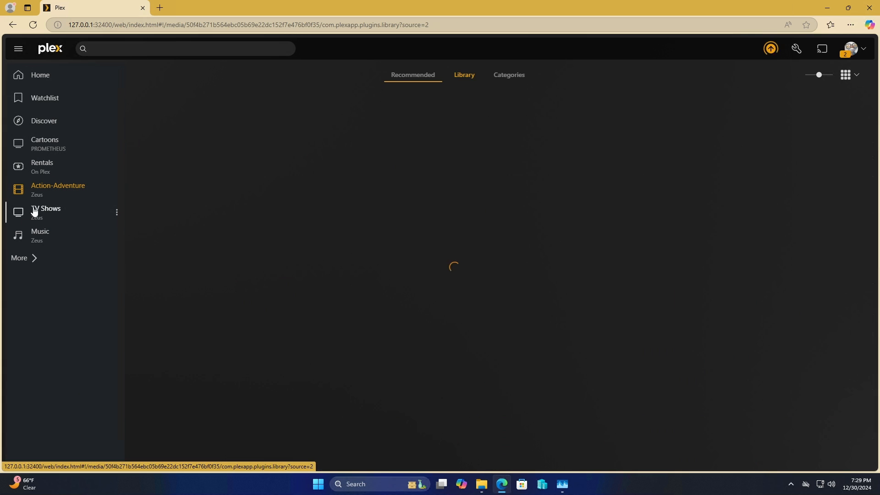
left_click(468, 78)
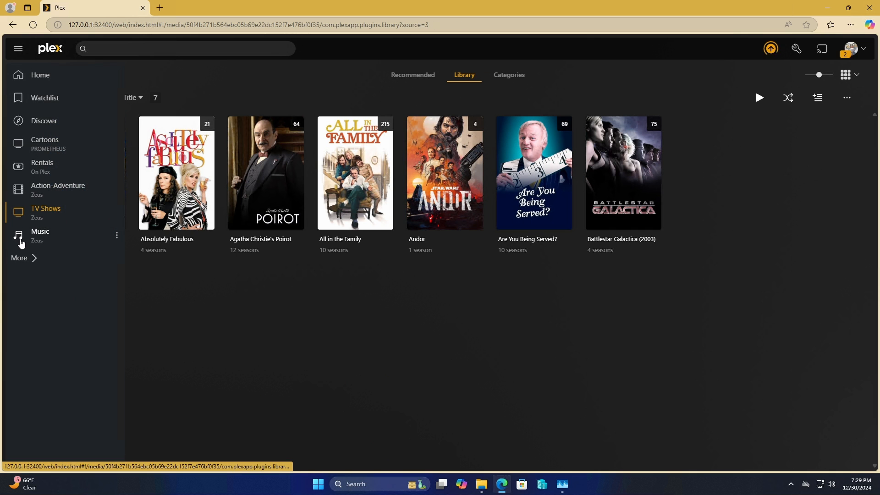
left_click(21, 242)
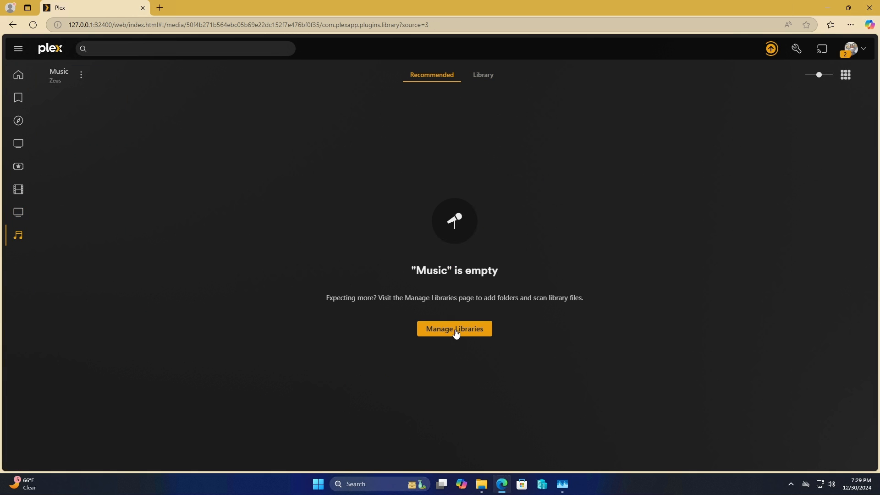
Return to the Plex home page and view the server's current activity.
left_click(20, 75)
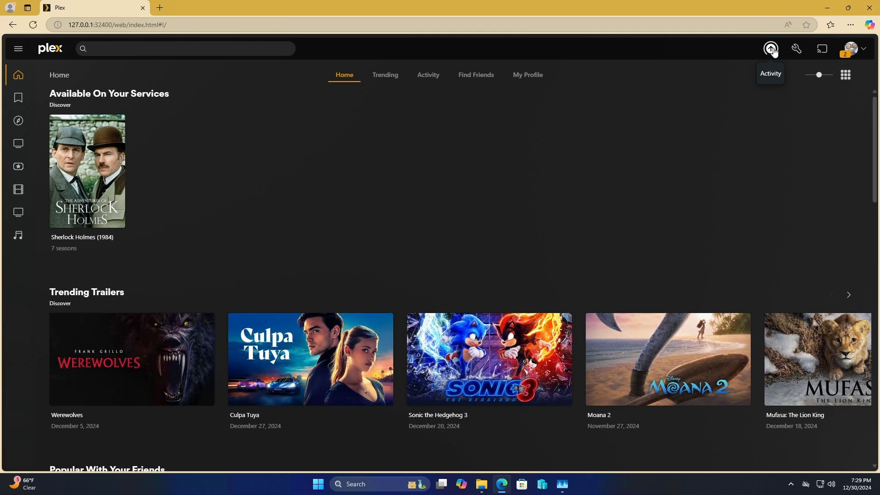
left_click(773, 49)
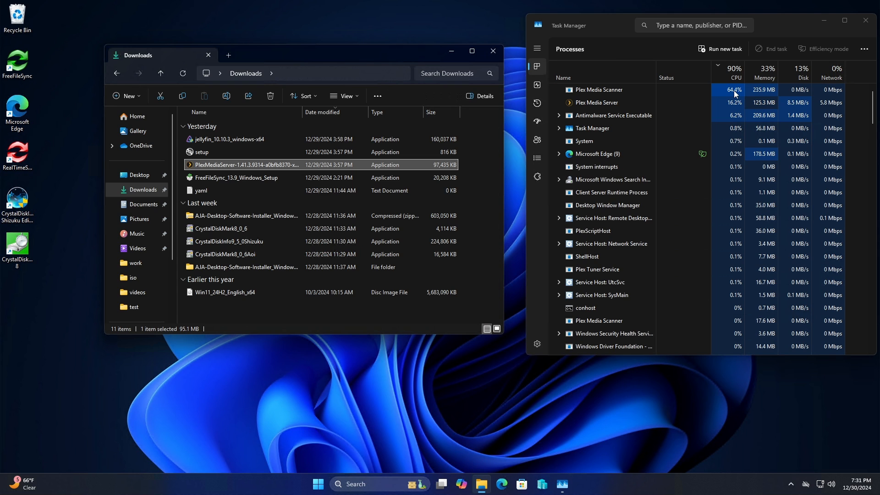
Show the CPU performance graphs in Task Manager.
left_click(538, 85)
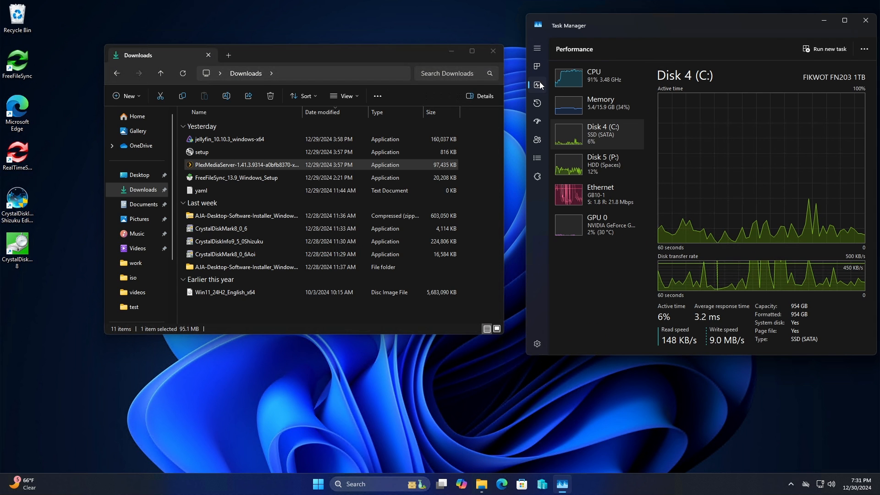
left_click(594, 88)
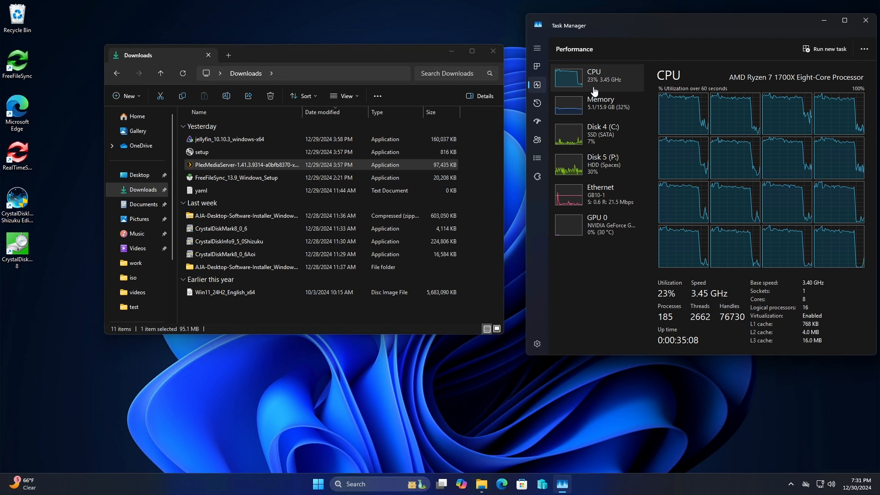
Run the jellyfin_10.10.3_windows-x64 installer from Downloads, allow it to make changes, and accept the license agreement.
left_click(241, 137)
double_click(243, 139)
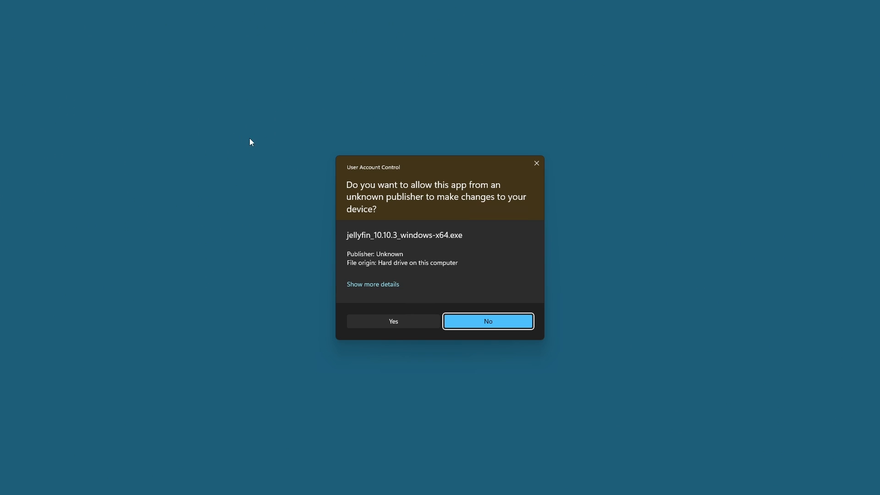
left_click(414, 327)
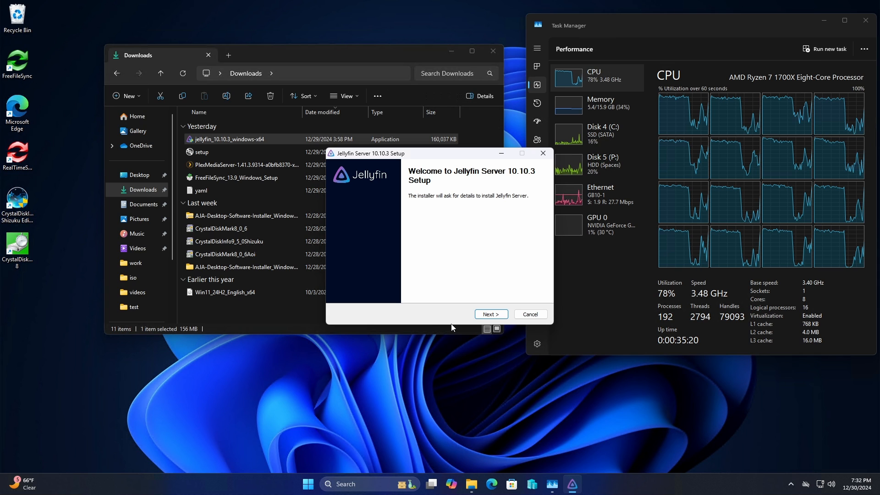
left_click(488, 316)
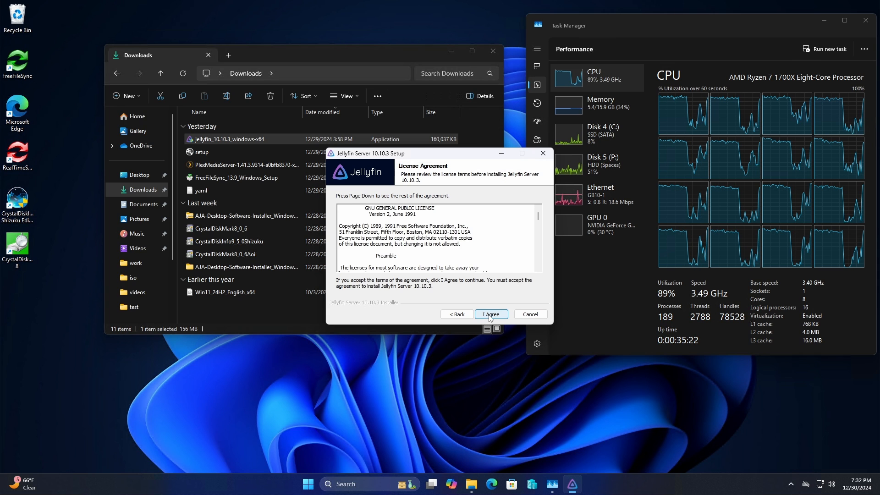
left_click(491, 316)
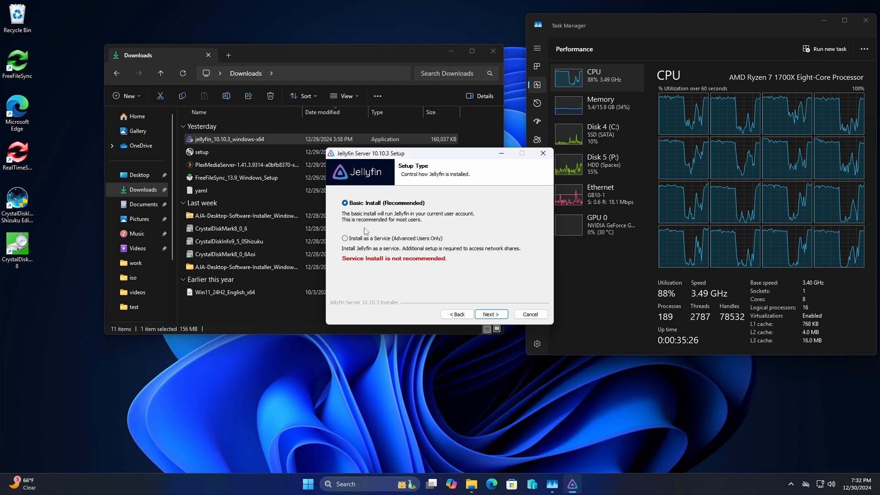
Install Jellyfin Server as a Basic Install with the default install and data folders, and close the installer and the Downloads window.
left_click(488, 314)
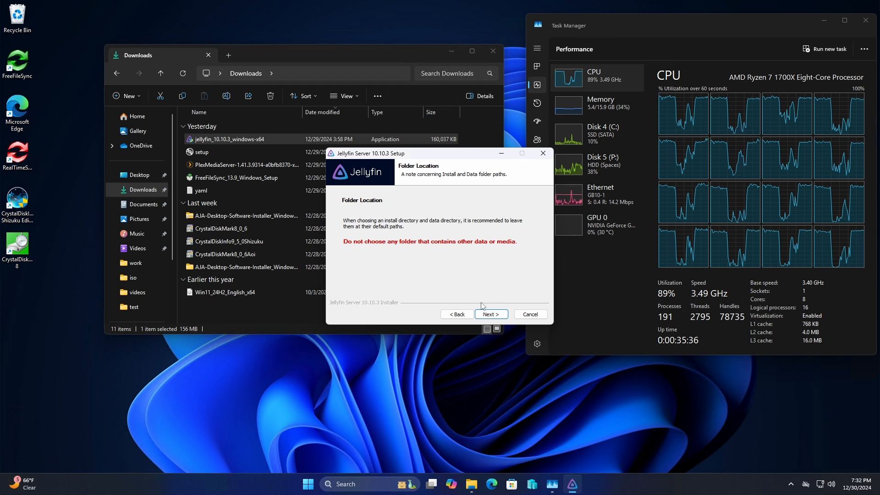
left_click(491, 315)
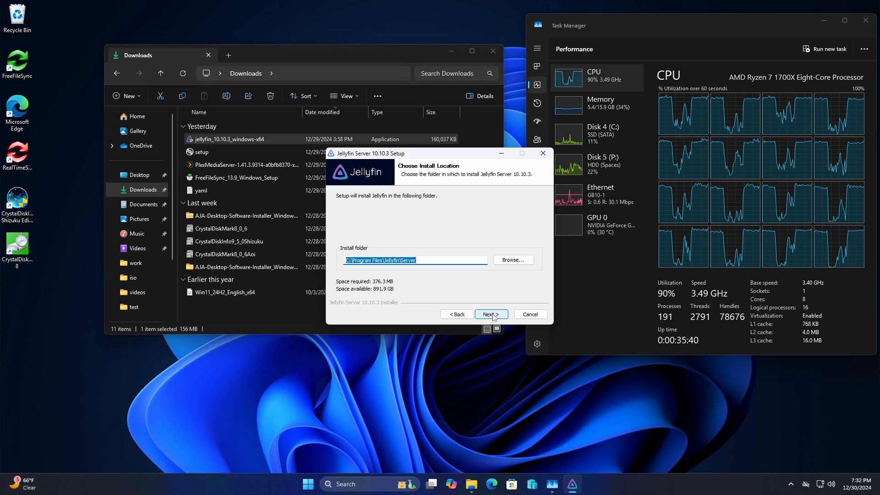
left_click(491, 314)
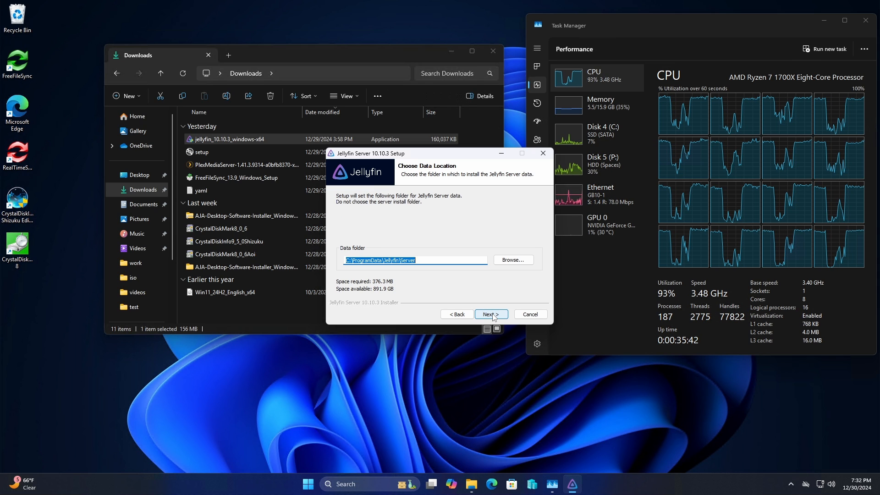
left_click(492, 314)
left_click(491, 315)
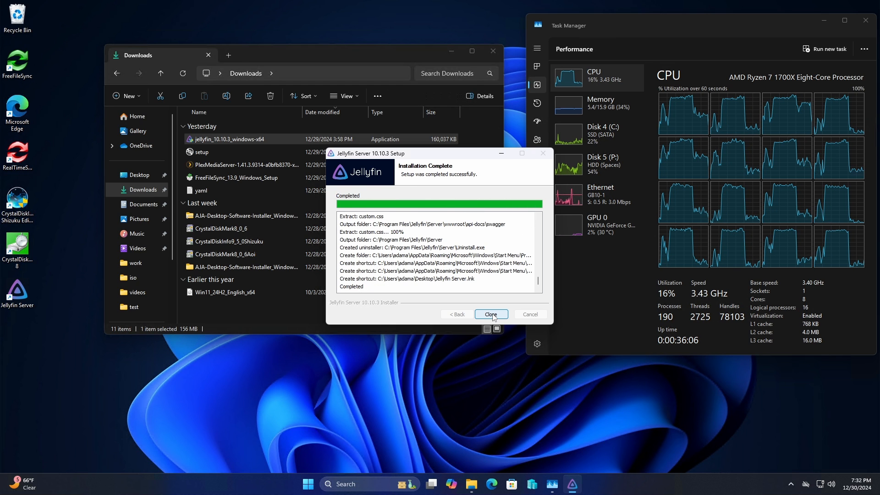
left_click(491, 315)
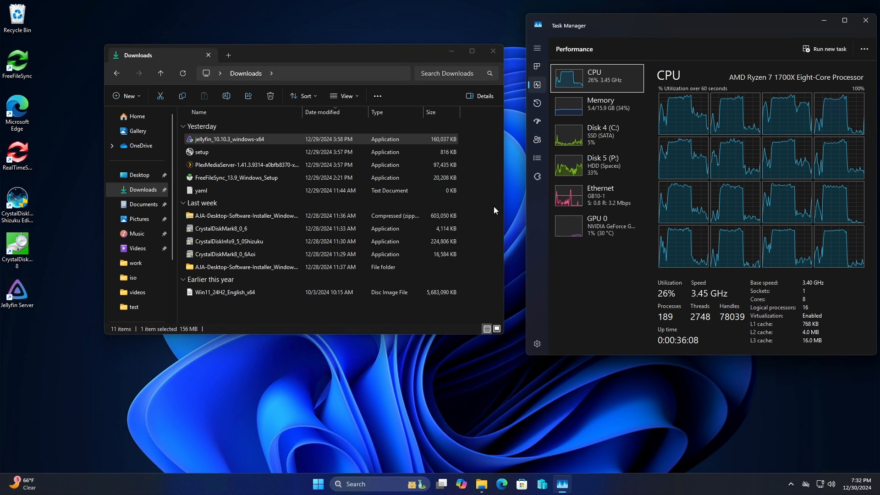
left_click(493, 51)
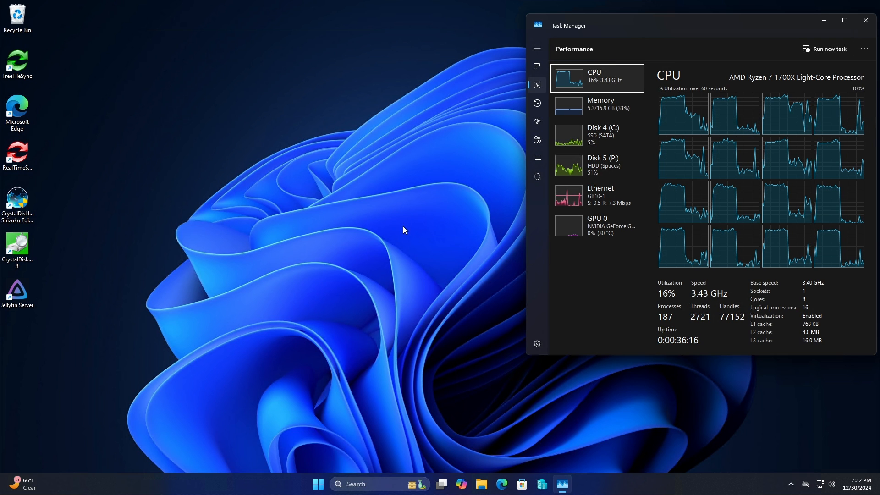
Check the hidden system tray icons and show the running processes in Task Manager.
left_click(791, 485)
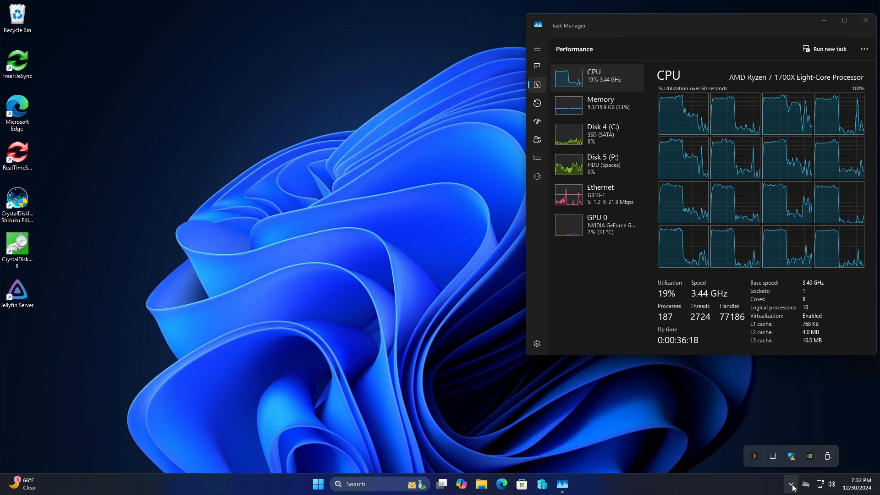
left_click(791, 485)
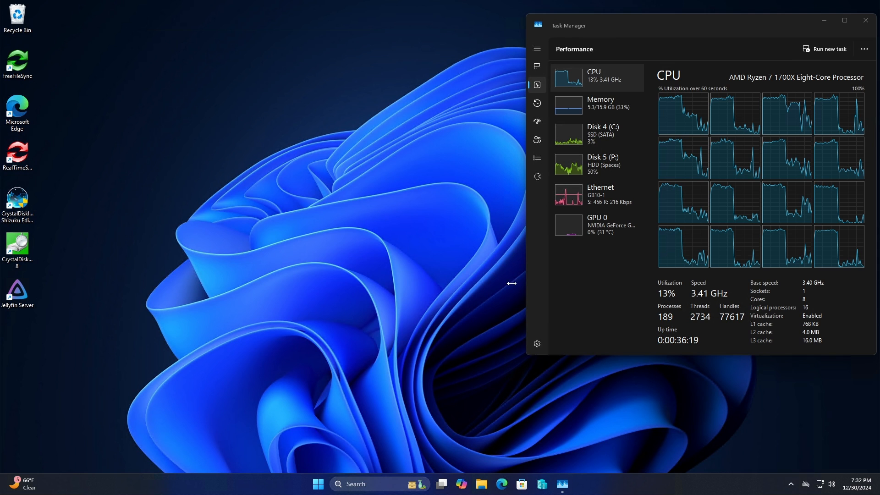
left_click(538, 68)
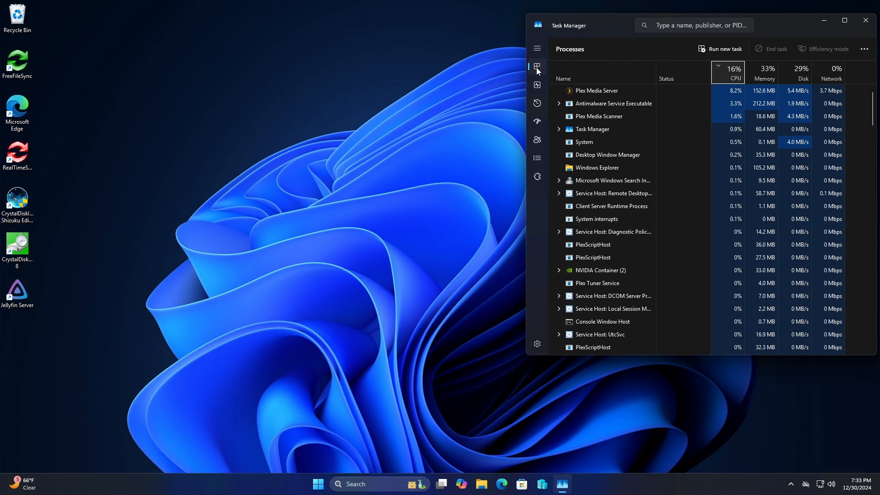
Open the Jellyfin setup wizard from the desktop shortcut and continue with English as the preferred display language.
left_click(17, 293)
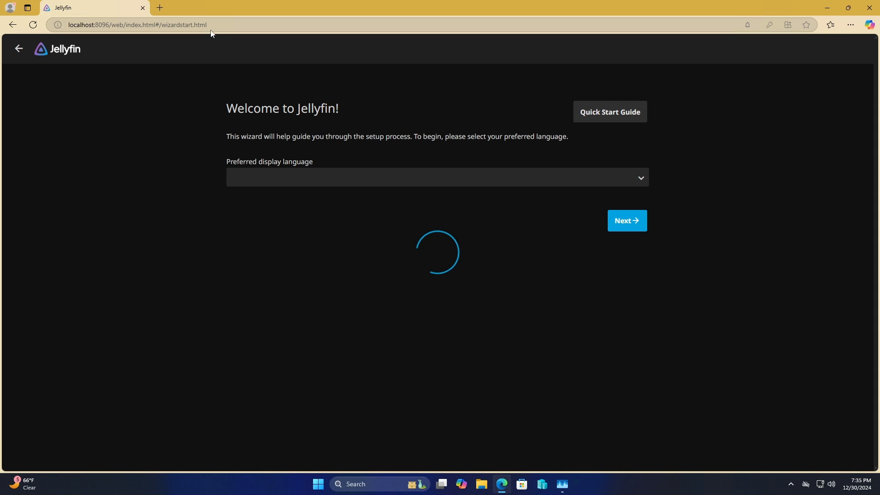
left_click(641, 177)
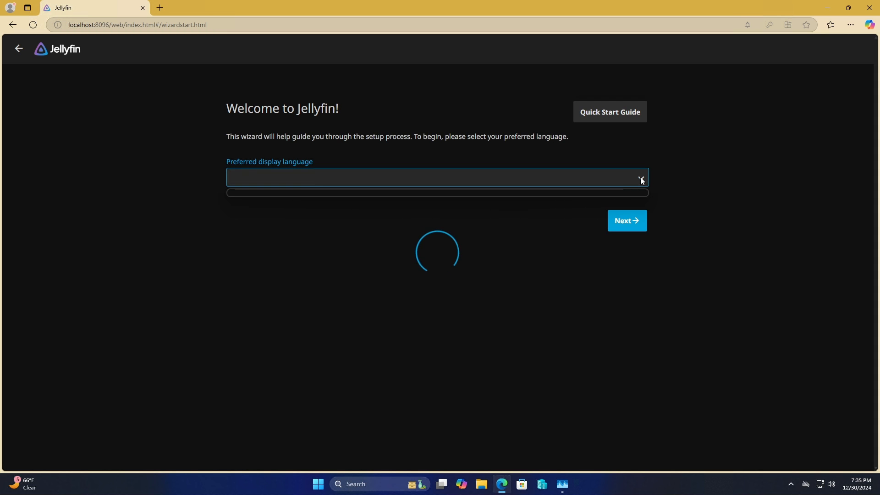
left_click(335, 198)
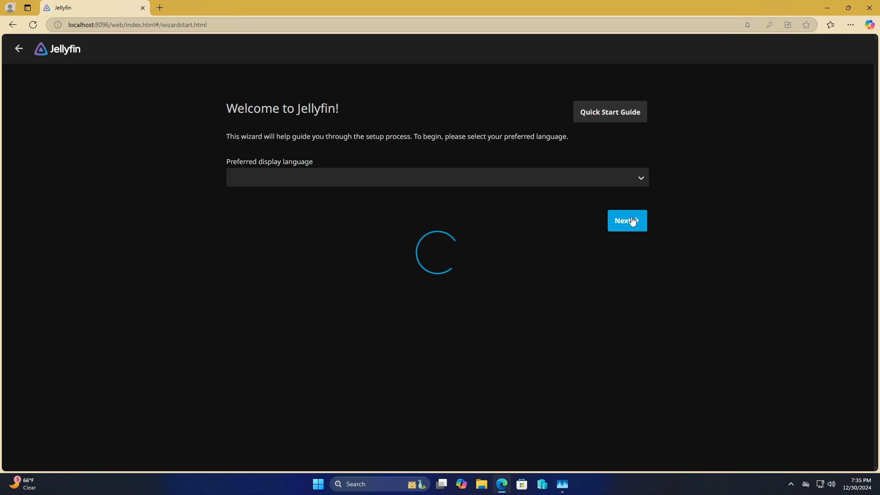
left_click(314, 176)
left_click(314, 173)
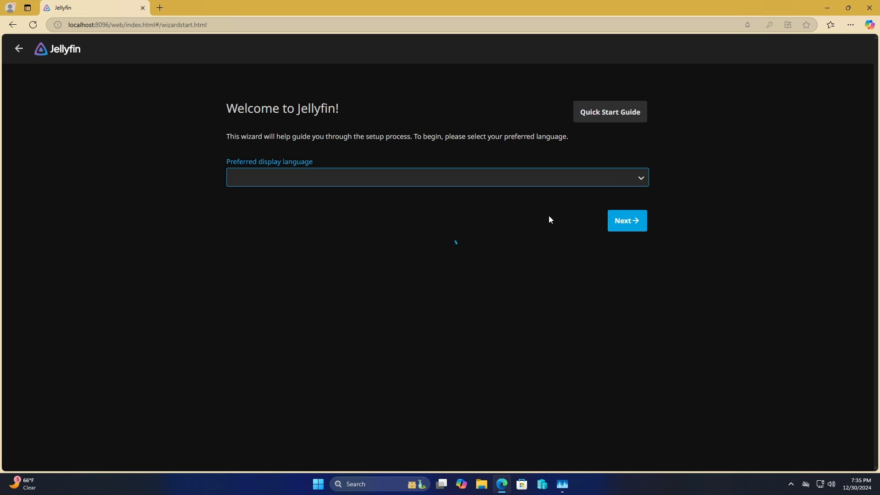
left_click(578, 217)
left_click(628, 221)
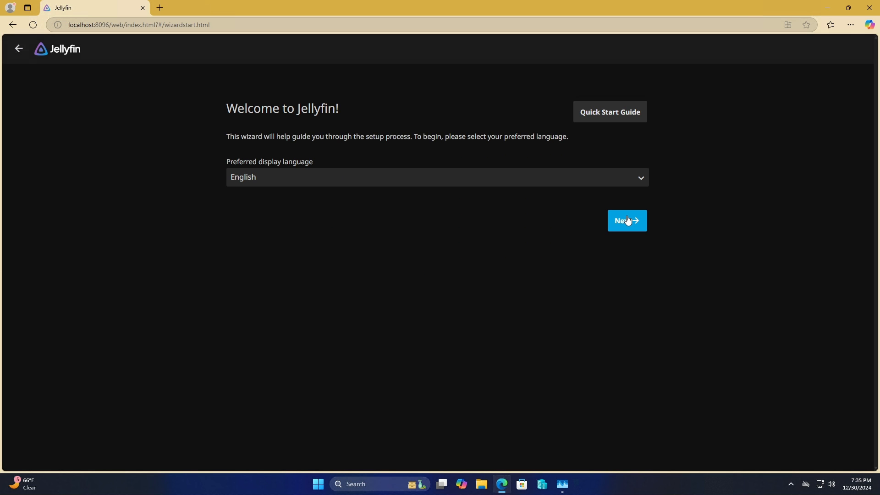
left_click(629, 223)
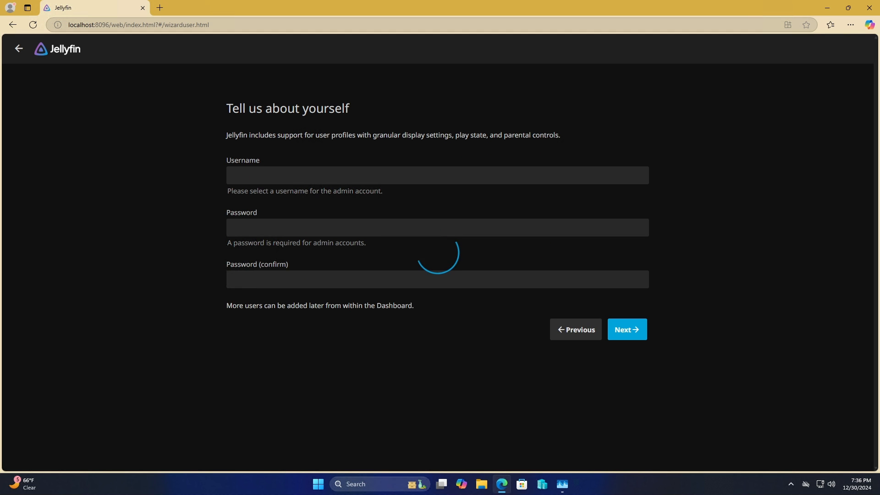
Create the Jellyfin admin account by entering the username, password and password confirmation, and decline saving the password in the browser.
left_click(629, 227)
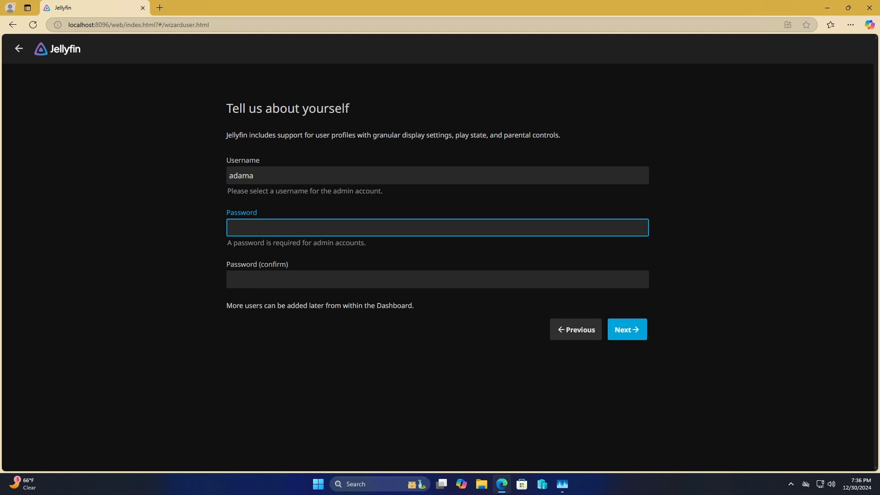
type("ada")
key("Tab")
type("•")
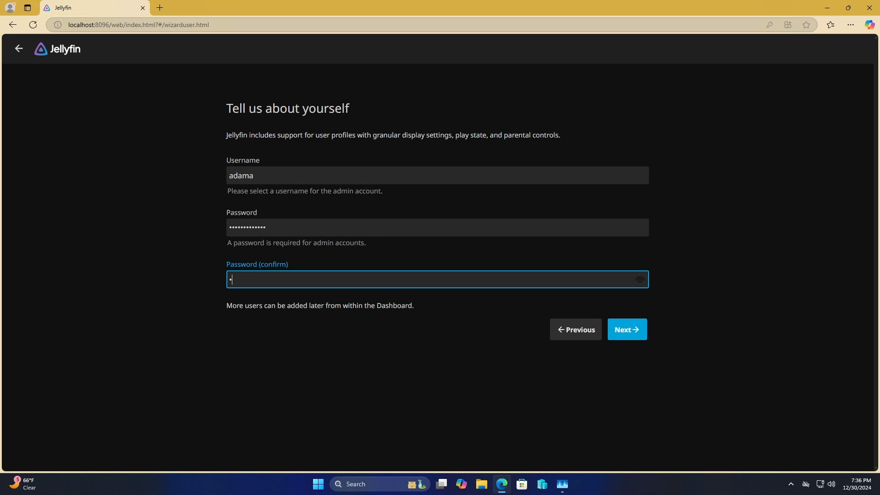
type("••••••")
left_click(627, 329)
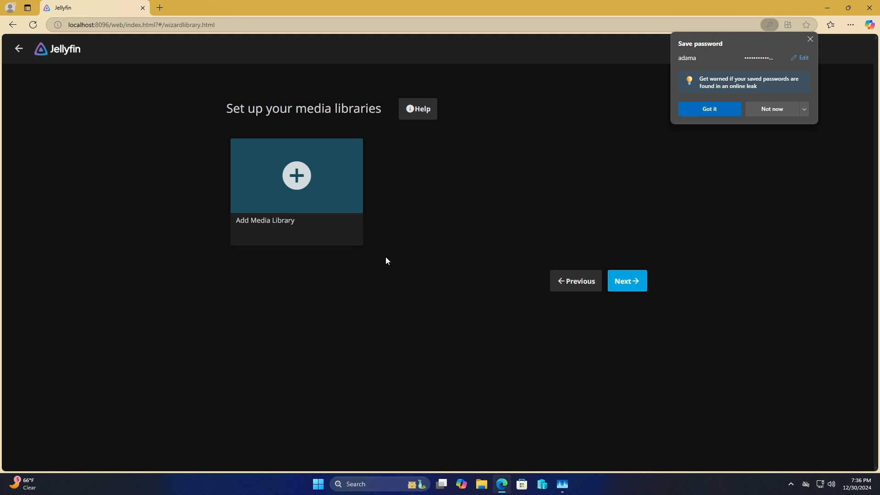
left_click(774, 114)
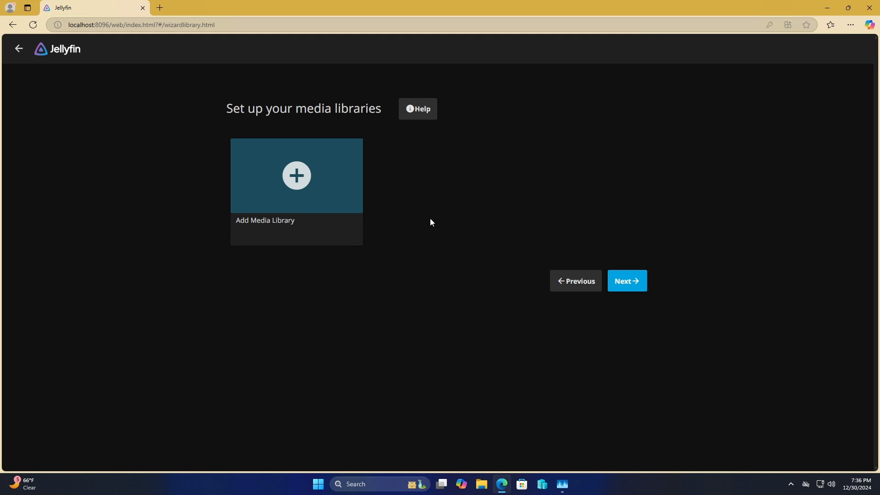
Start a new media library with content type Movies and the display name Action-Adventure.
left_click(314, 191)
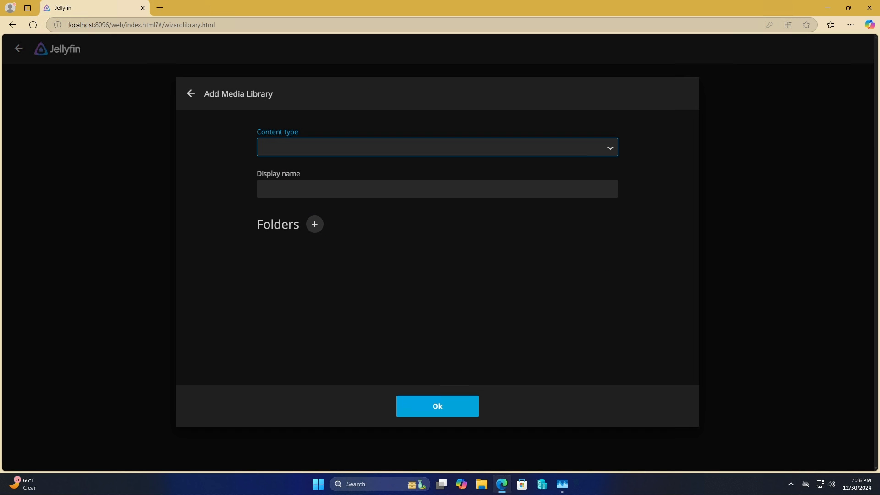
left_click(604, 148)
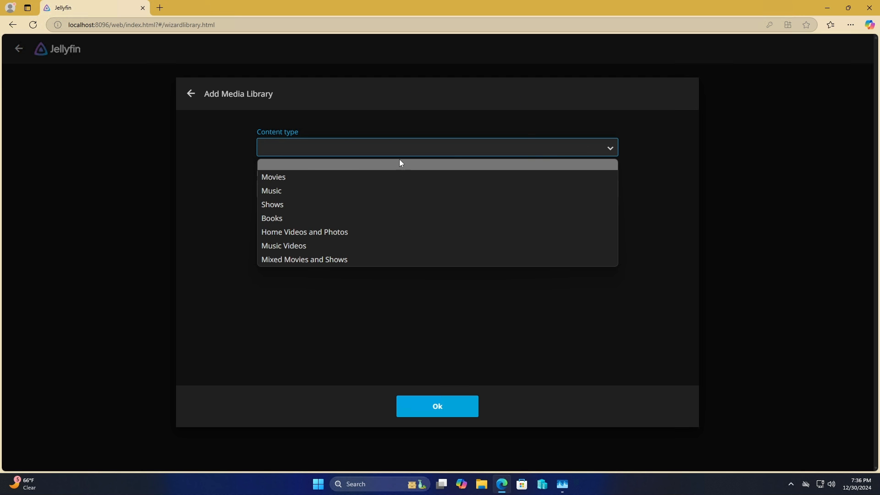
left_click(299, 177)
key("Tab")
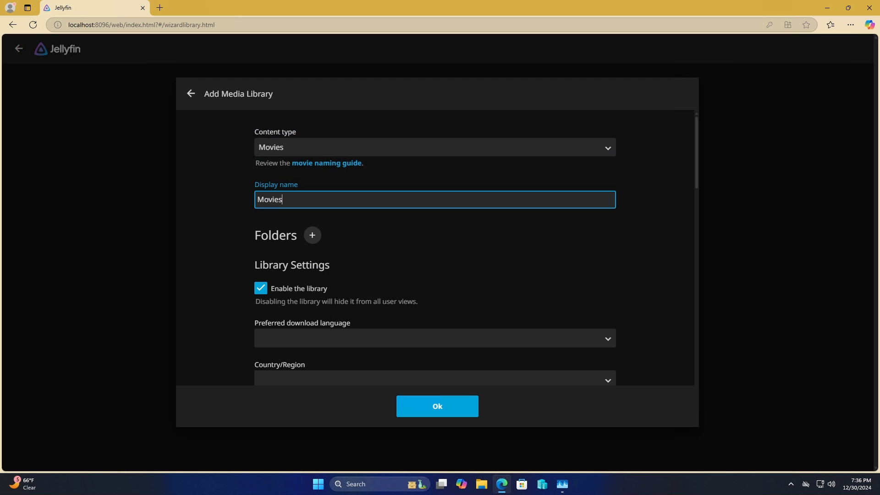
type("Action-Adventure")
Add the folder P:\archive\media\videos\Action-Adventure to the movie library.
left_click(316, 238)
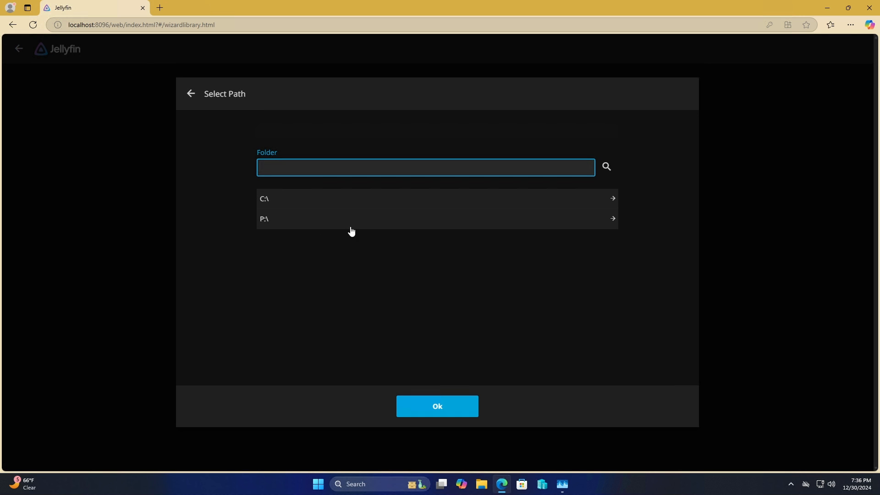
left_click(280, 227)
left_click(284, 241)
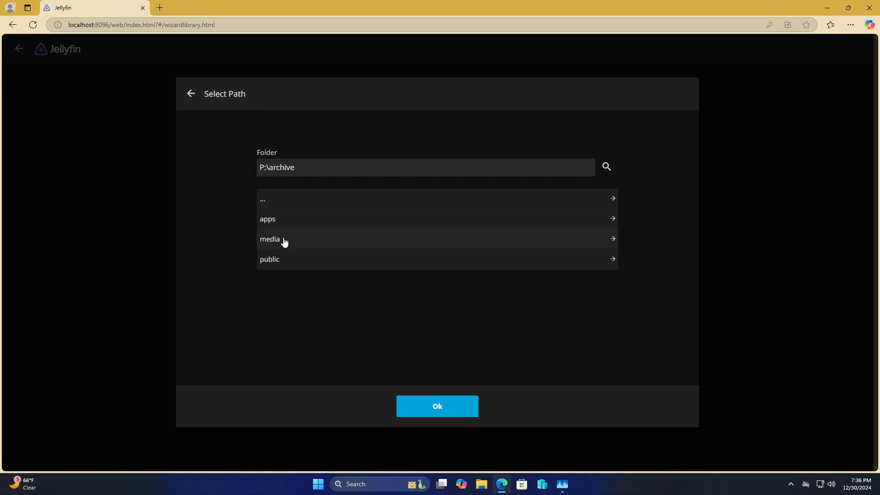
left_click(280, 244)
left_click(281, 259)
left_click(310, 242)
left_click(456, 406)
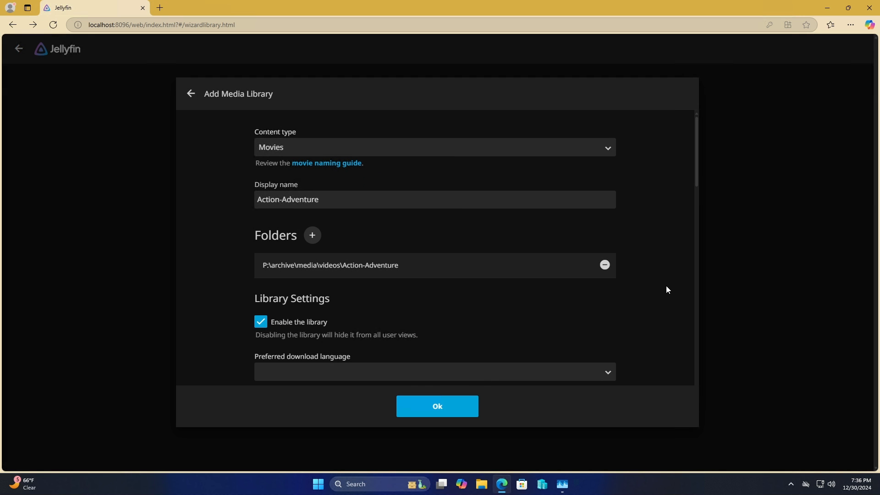
Review the remaining library settings and save the Action-Adventure library with its default options.
scroll(667, 287, "down", 2)
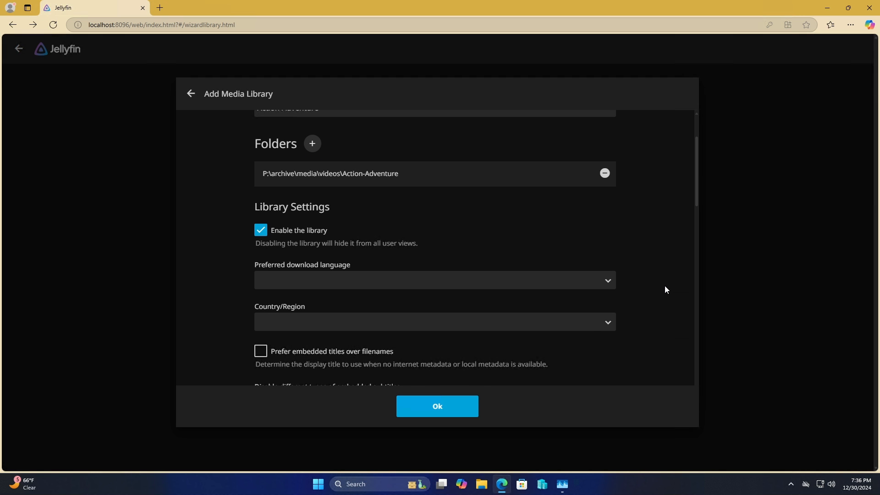
scroll(667, 289, "down", 1)
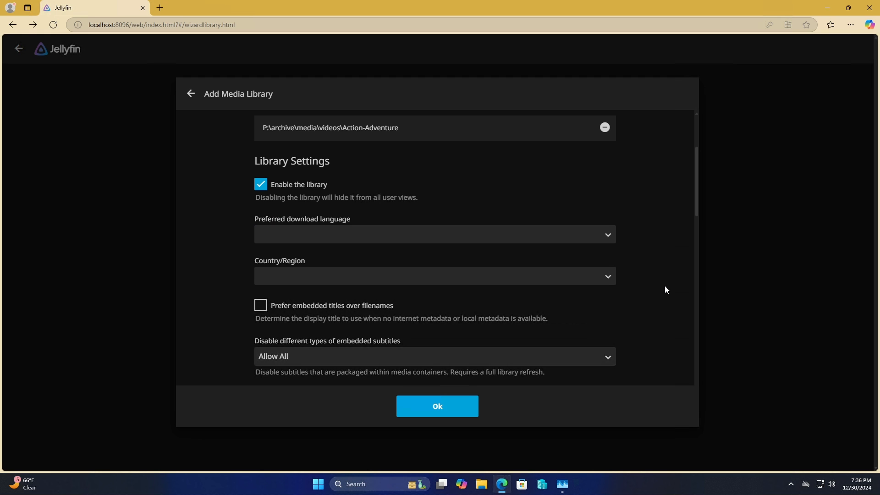
scroll(667, 290, "down", 2)
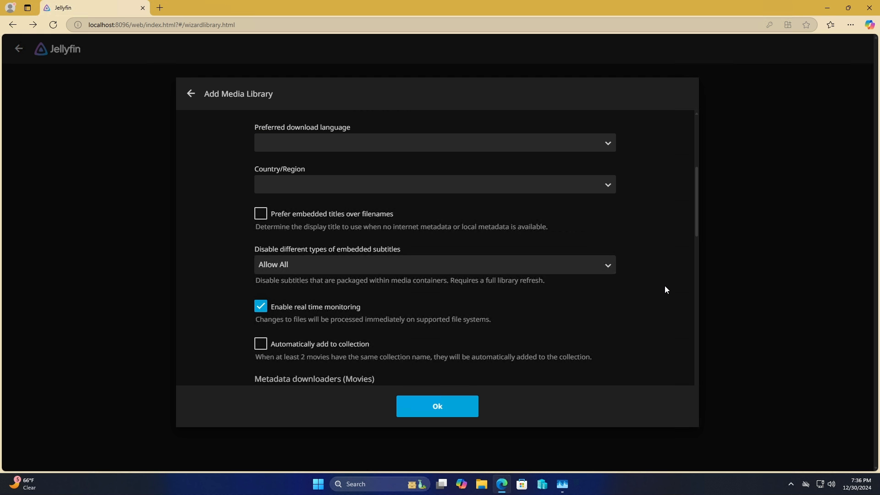
scroll(666, 289, "down", 2)
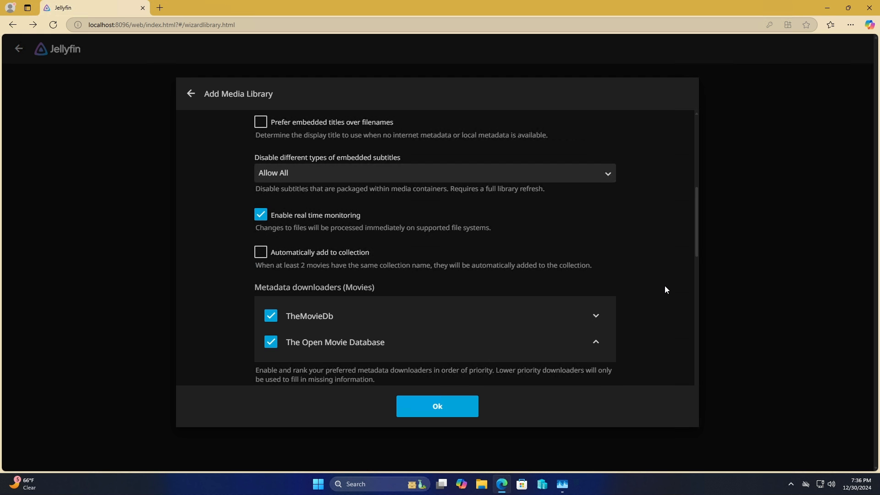
scroll(666, 289, "down", 3)
scroll(666, 290, "down", 6)
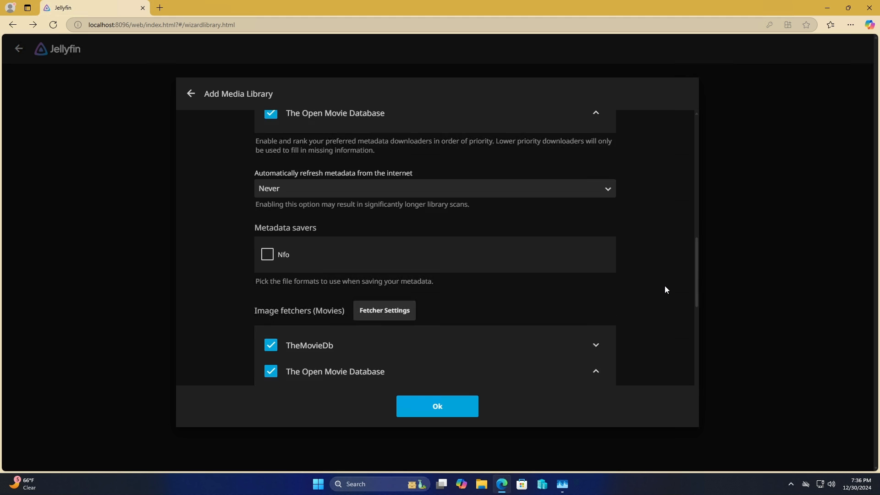
scroll(666, 290, "down", 7)
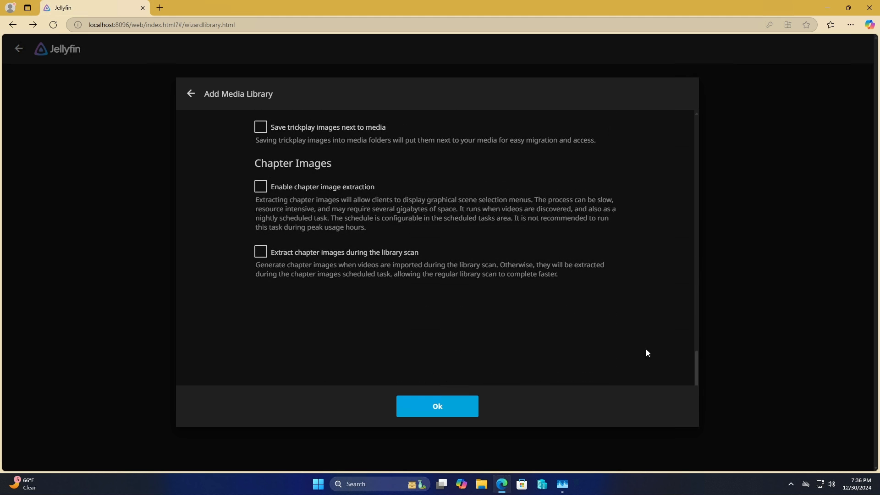
left_click(444, 406)
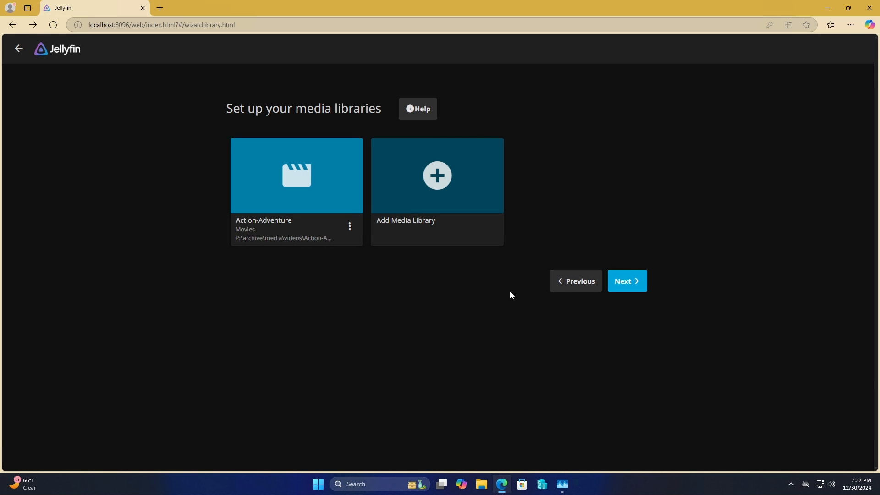
Start another media library with content type Shows and the display name TV Shows.
left_click(442, 178)
left_click(606, 148)
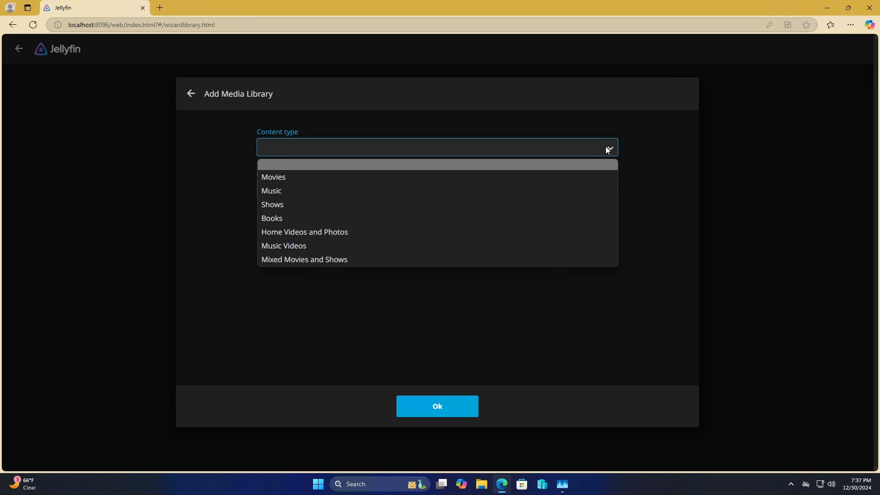
left_click(286, 203)
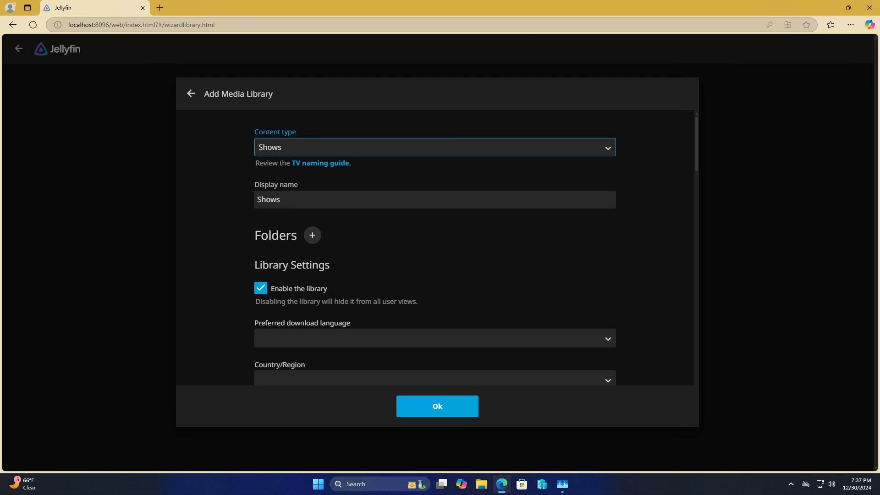
left_click(258, 200)
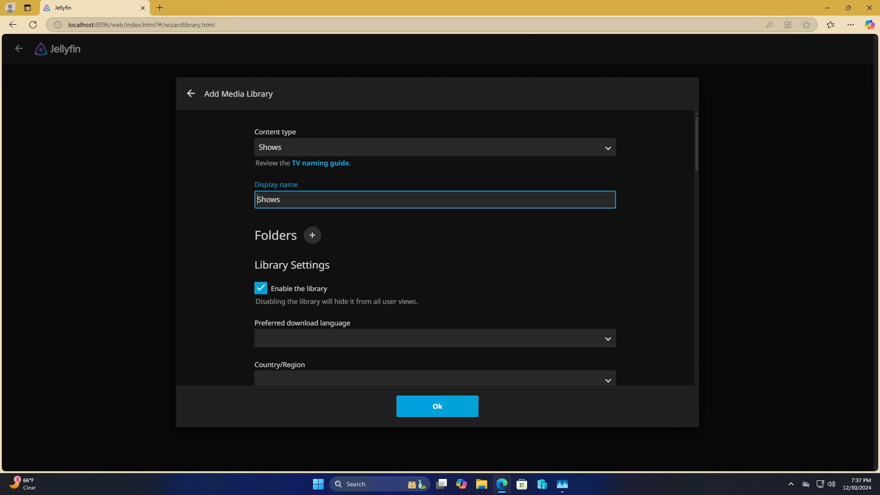
type("TV")
Add the folder P:\archive\media\videos\TV Shows to the new shows library.
left_click(313, 236)
left_click(293, 225)
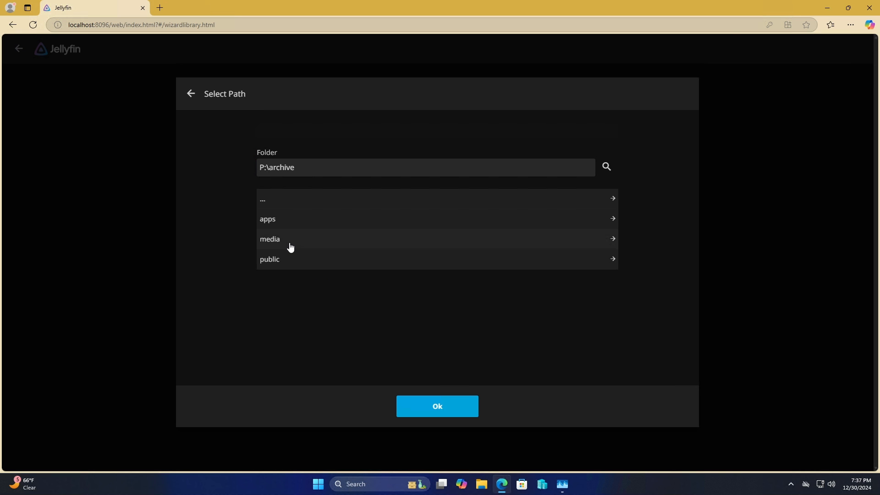
left_click(291, 248)
left_click(285, 260)
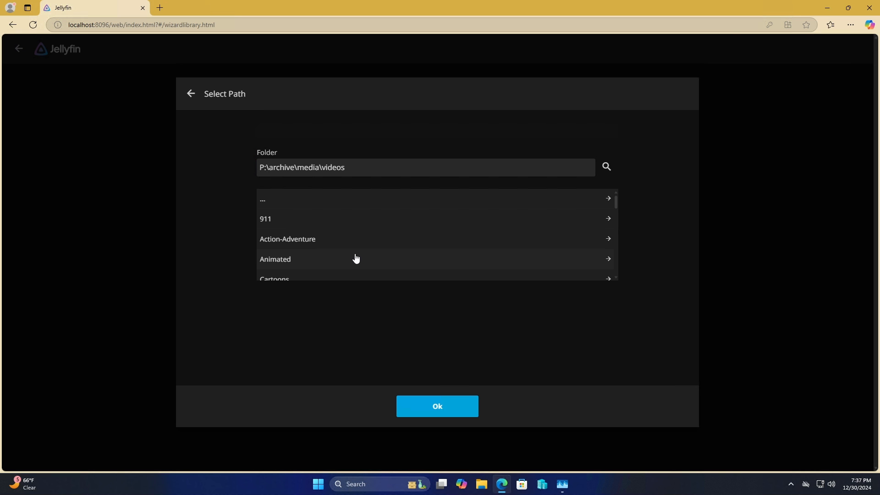
scroll(356, 258, "down", 3)
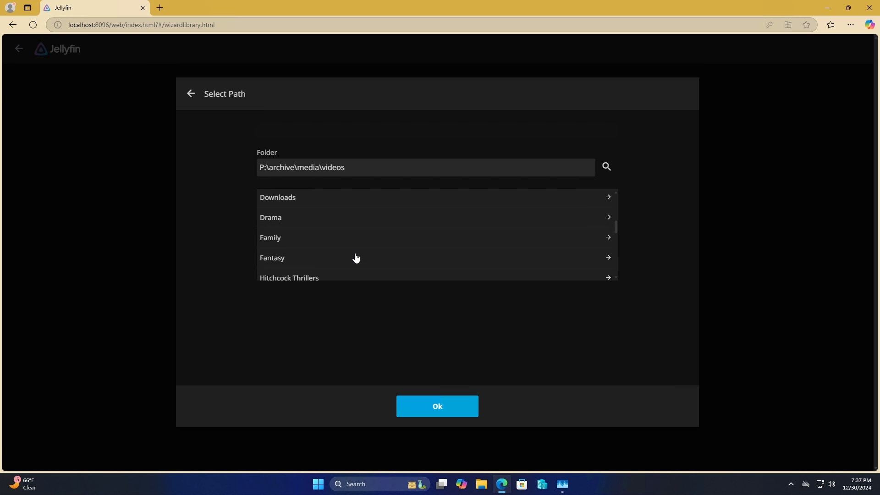
scroll(355, 258, "down", 3)
scroll(355, 257, "down", 3)
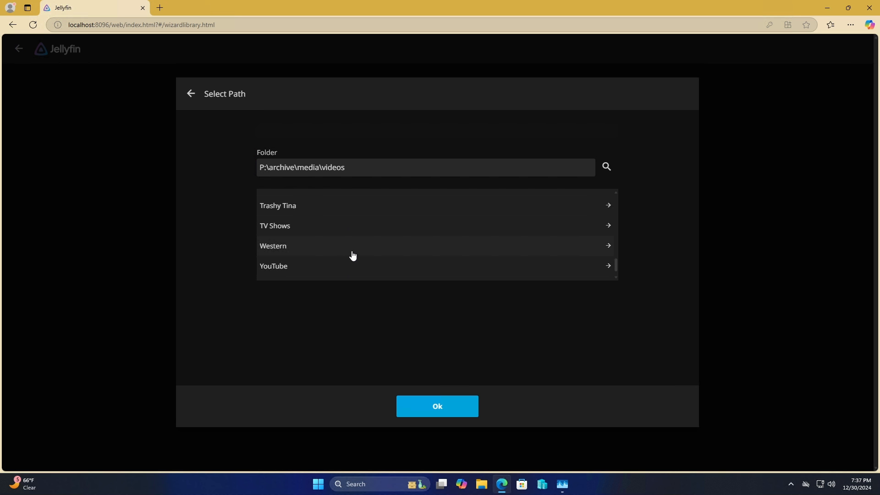
left_click(337, 230)
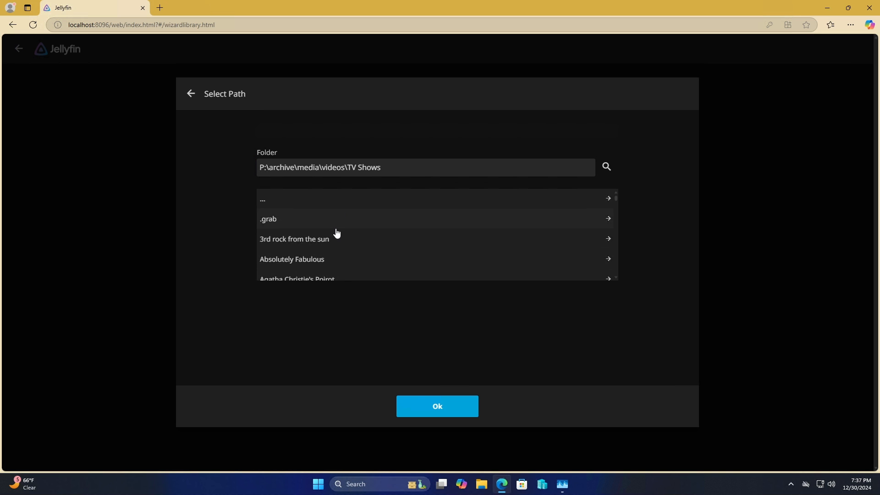
left_click(442, 411)
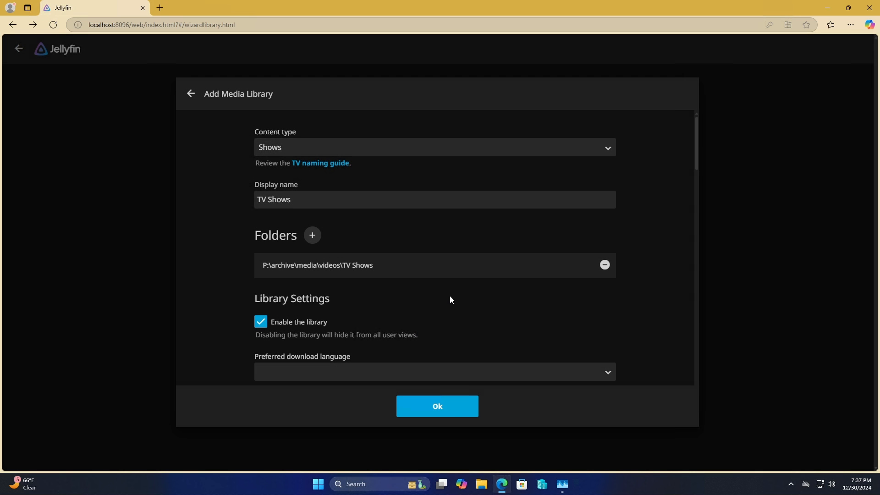
Save the TV Shows library and start another media library with content type Music.
left_click(444, 411)
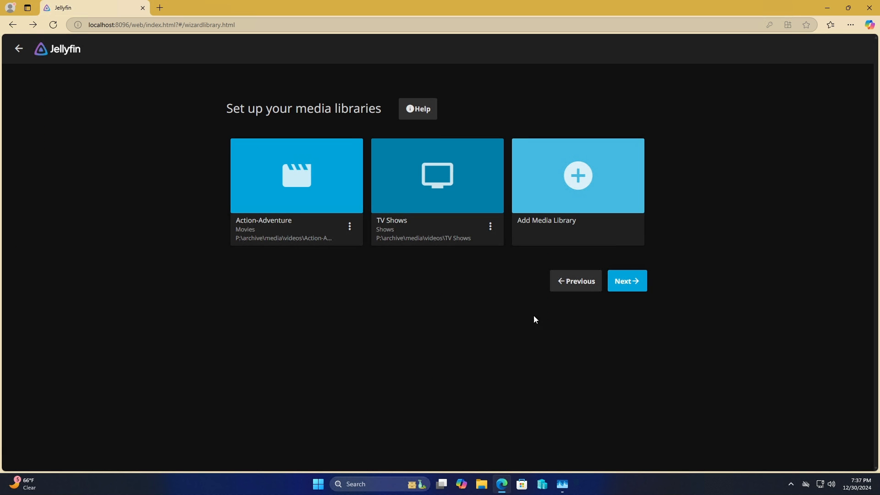
left_click(586, 173)
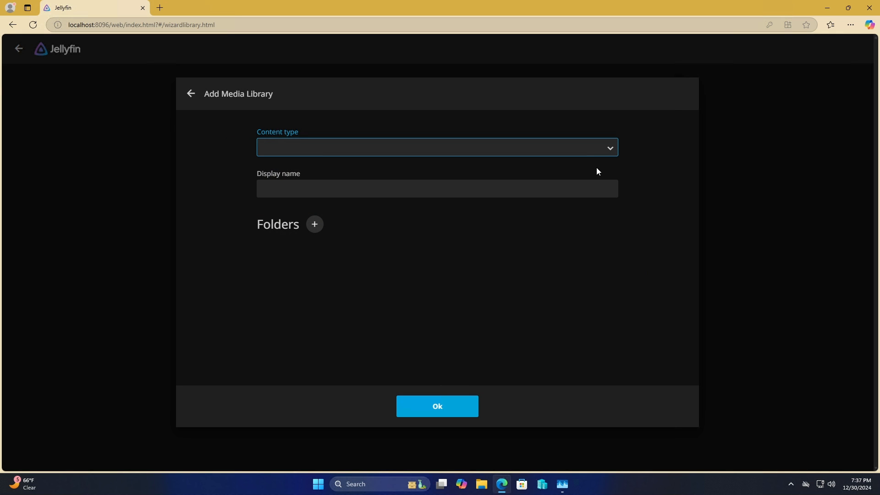
left_click(609, 152)
left_click(296, 188)
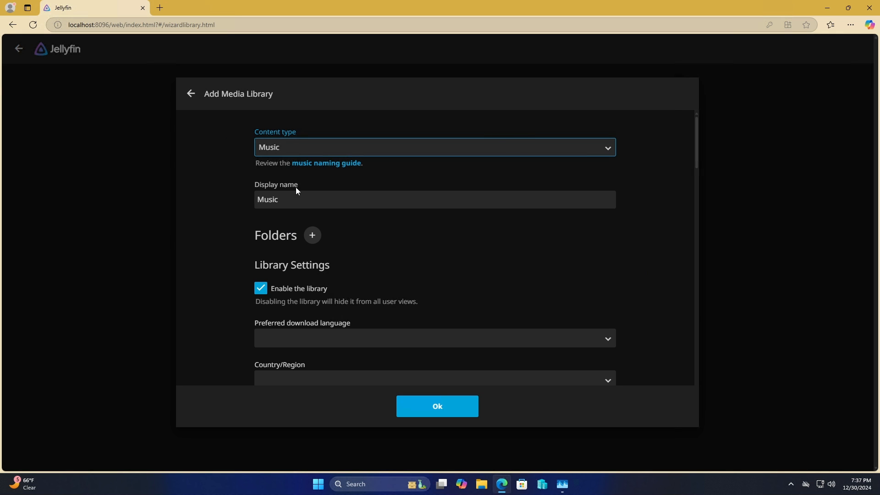
Add the folder P:\archive\media\music to the Music library and save the library.
left_click(320, 239)
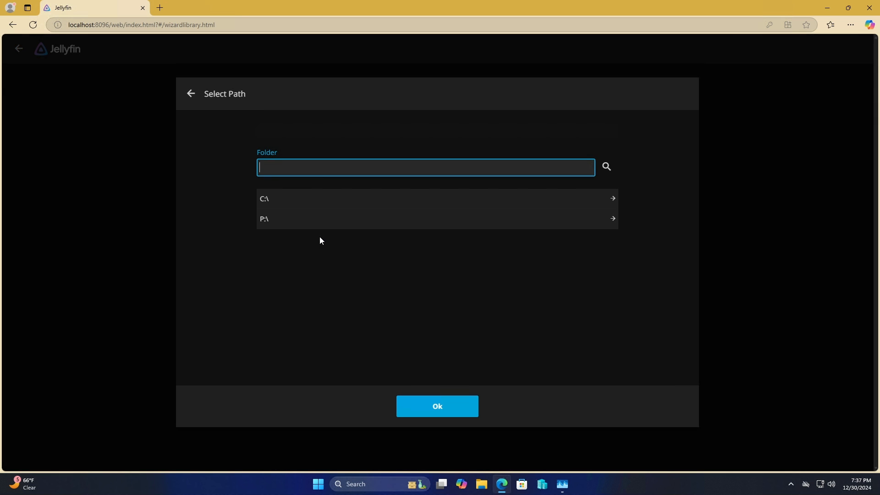
left_click(293, 225)
left_click(294, 243)
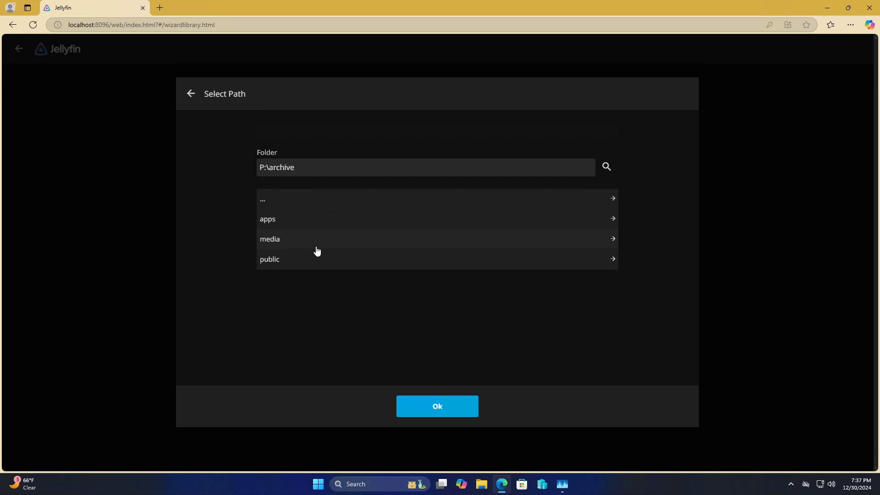
left_click(294, 245)
left_click(292, 222)
left_click(445, 408)
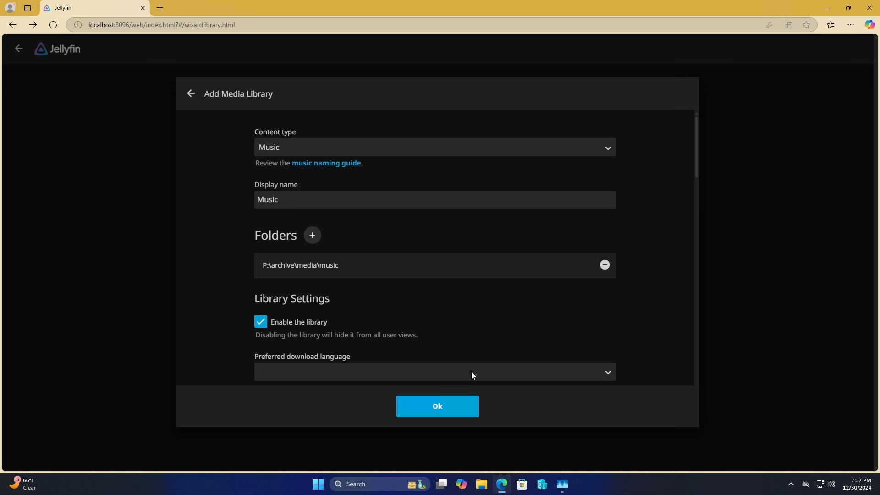
left_click(453, 417)
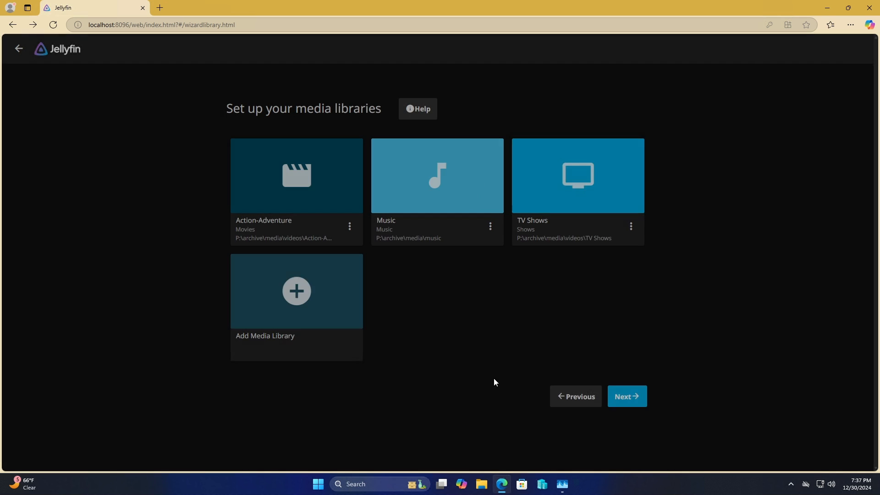
Finish the setup wizard, accepting English and United States for metadata and the default remote access settings.
left_click(632, 398)
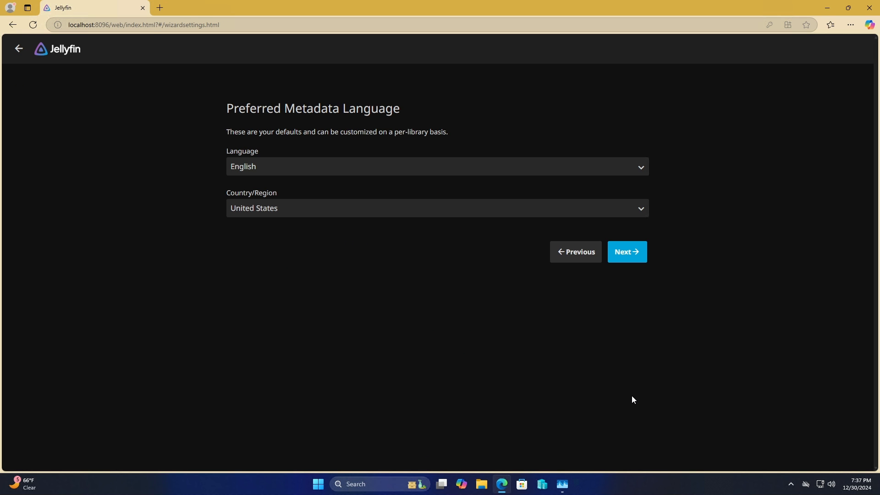
left_click(635, 254)
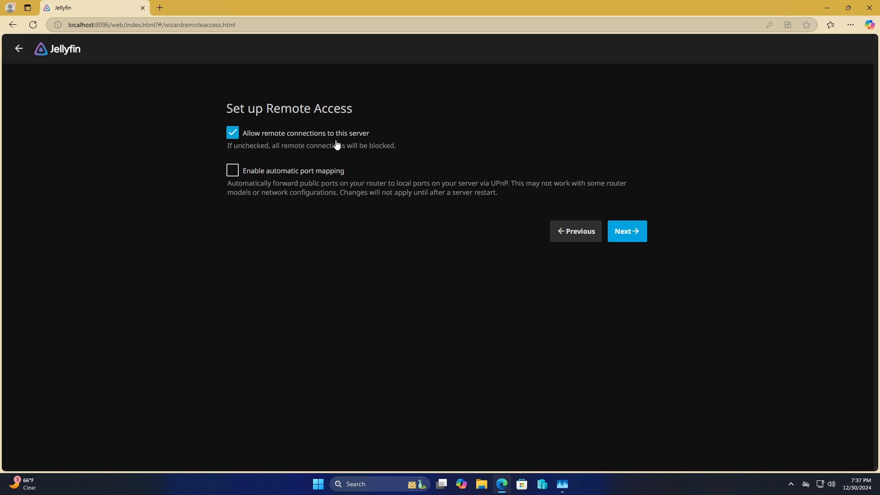
left_click(631, 239)
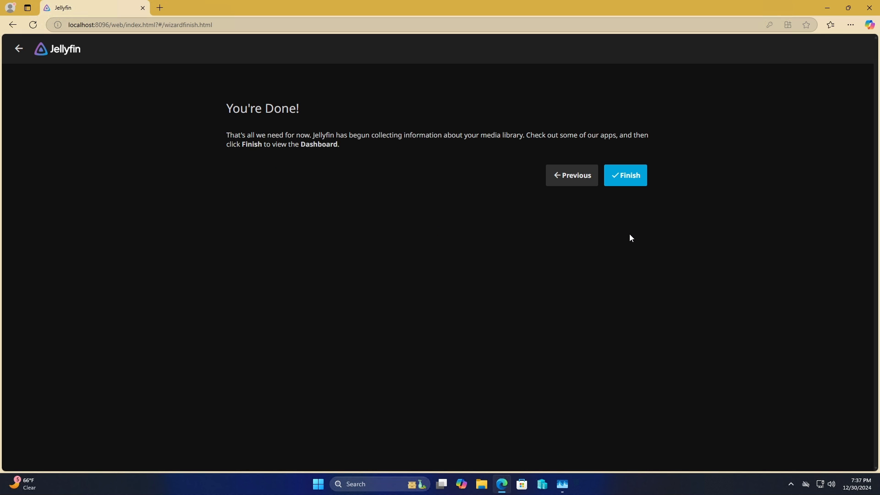
left_click(640, 176)
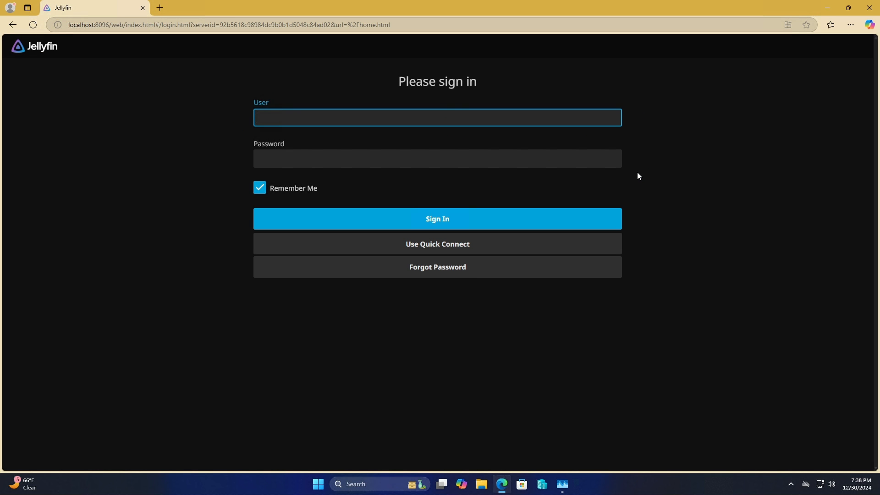
Sign in to the server with the administrator's user name and password, declining to save the password in the browser.
type("adama")
key("Tab")
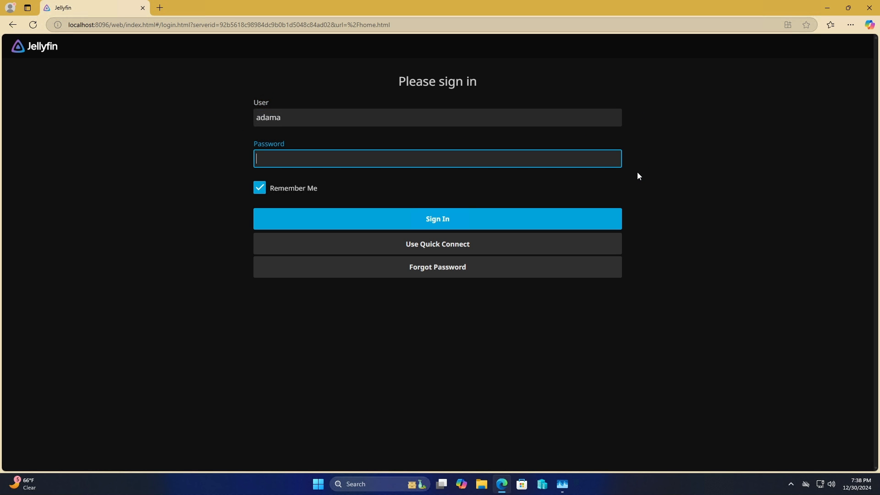
type("•••••••••••••")
left_click(475, 220)
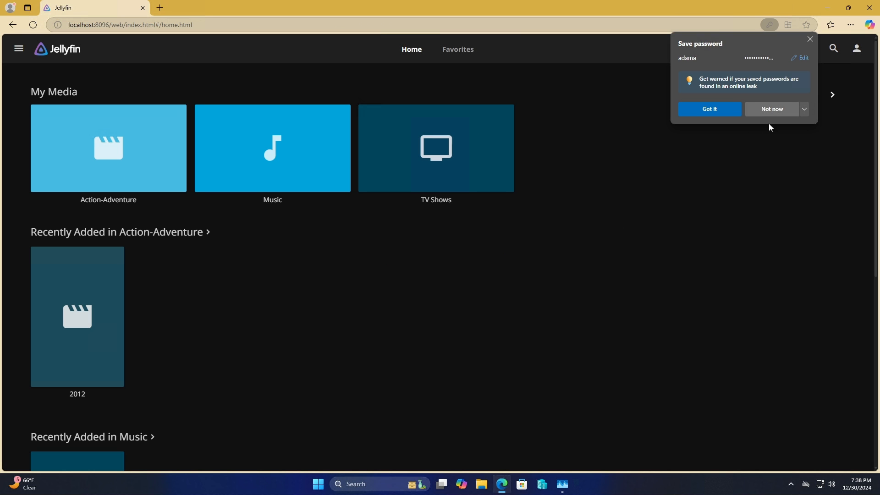
left_click(774, 109)
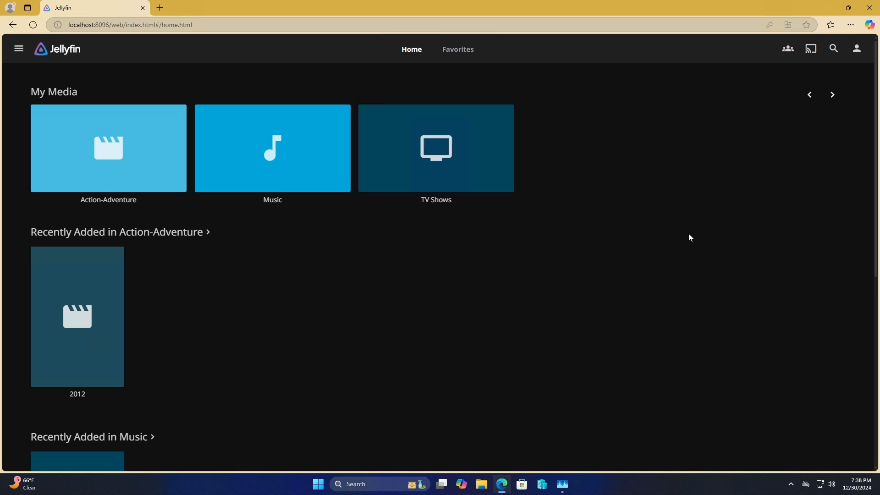
Look through the recently added media on the home page, view the user settings page and return home.
scroll(690, 237, "down", 3)
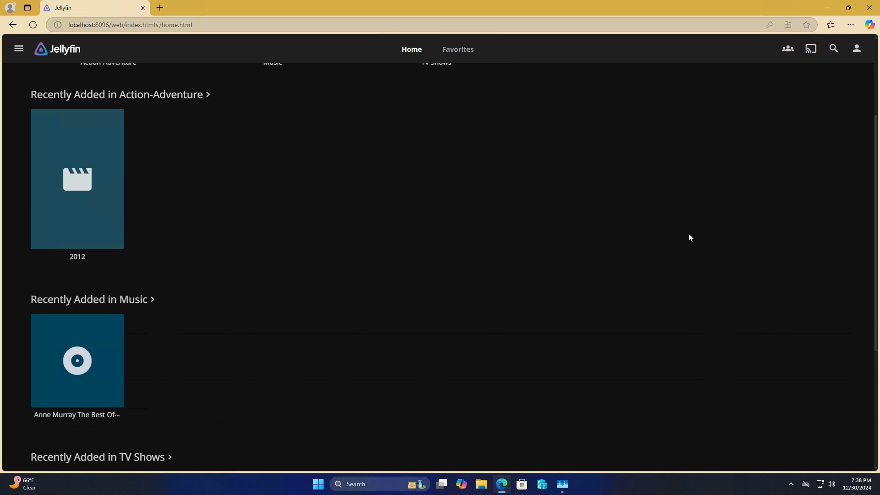
scroll(690, 237, "down", 4)
scroll(690, 237, "up", 5)
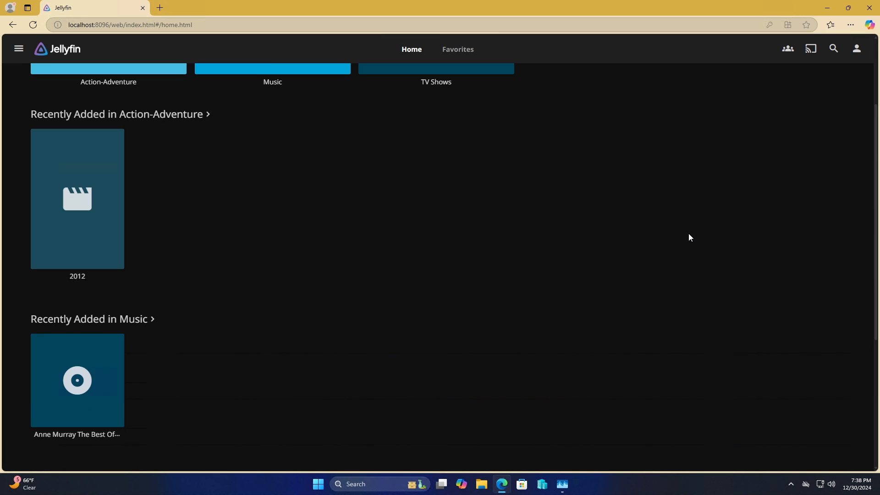
scroll(690, 237, "up", 3)
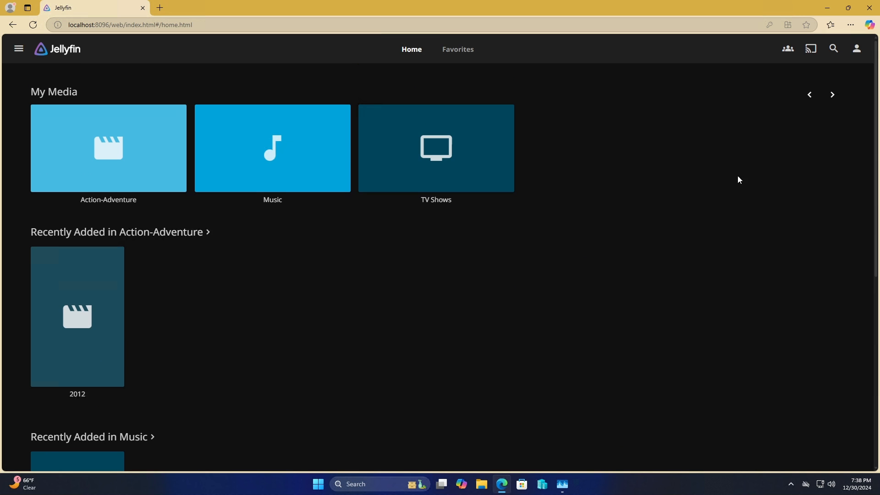
left_click(860, 52)
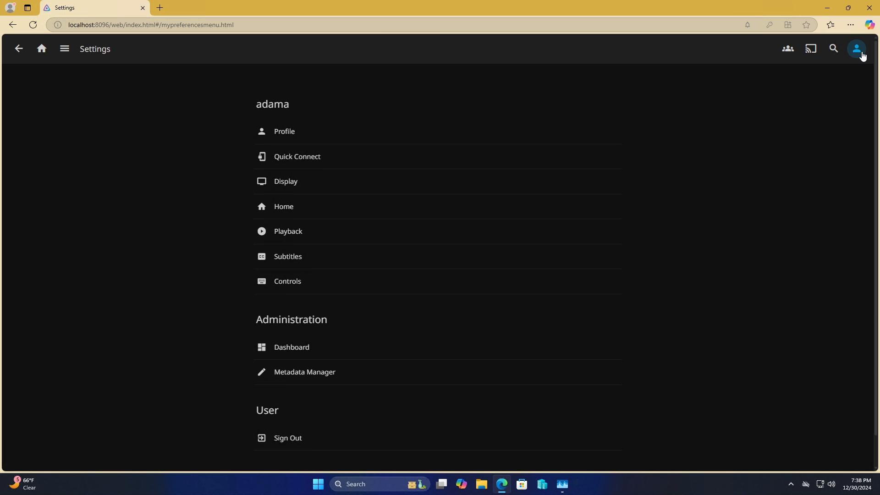
left_click(44, 52)
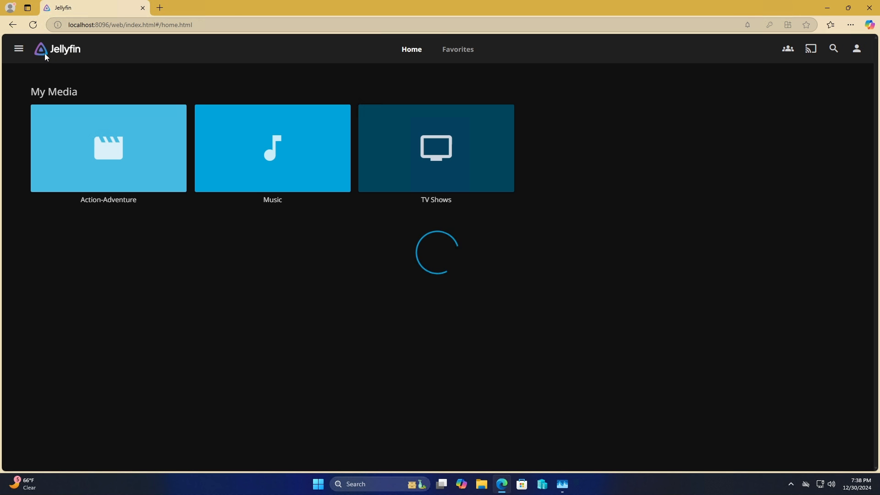
Open the administration dashboard and examine its server details, running tasks, paths and available settings sections.
left_click(17, 53)
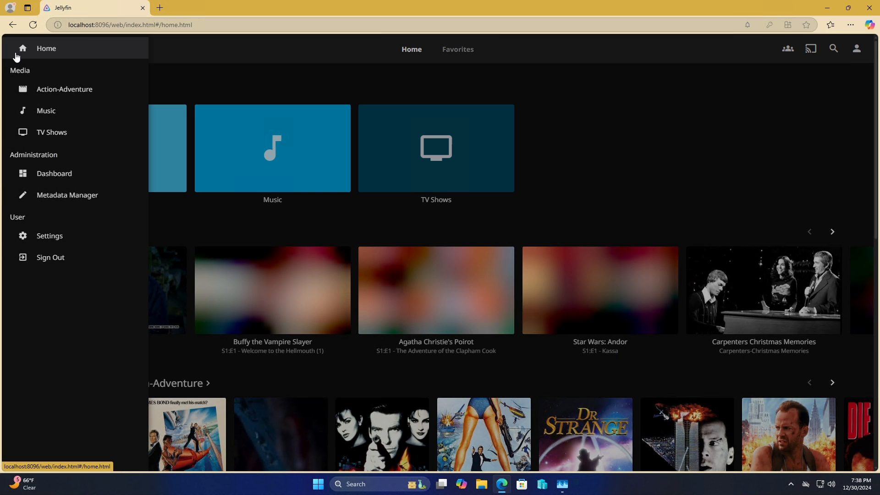
left_click(53, 176)
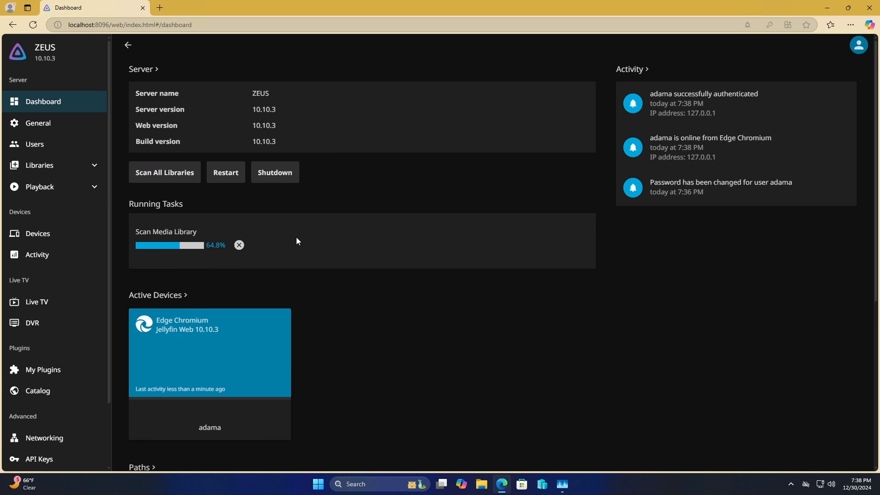
scroll(419, 228, "down", 2)
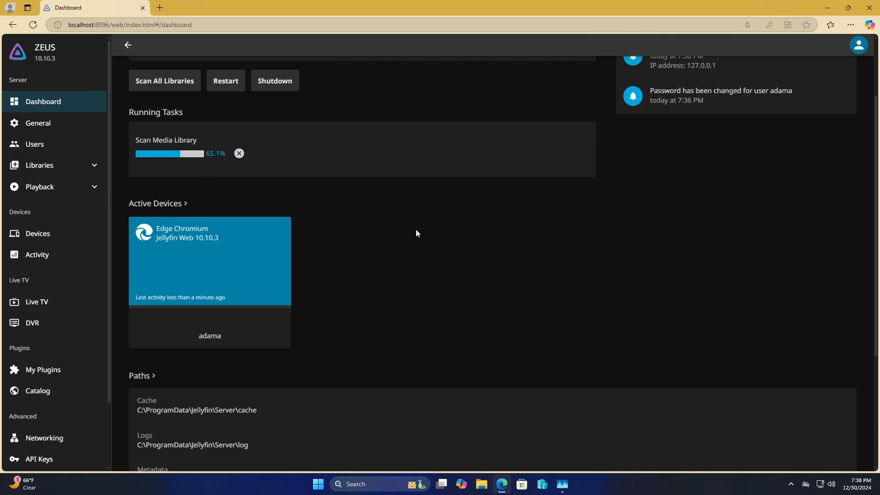
scroll(415, 229, "down", 3)
scroll(413, 229, "up", 5)
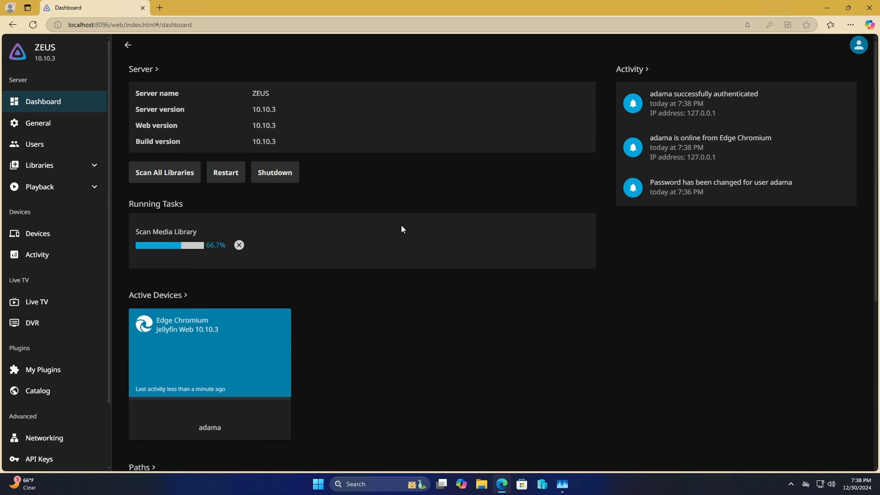
scroll(58, 238, "down", 2)
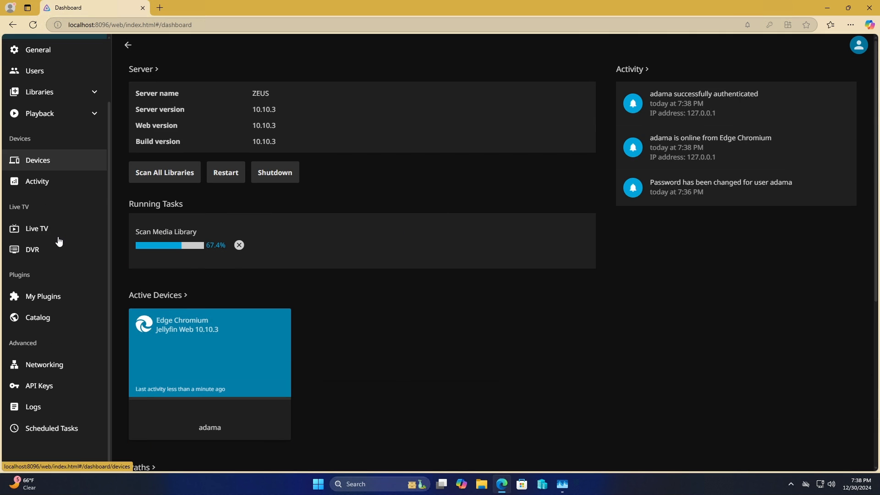
scroll(55, 241, "up", 2)
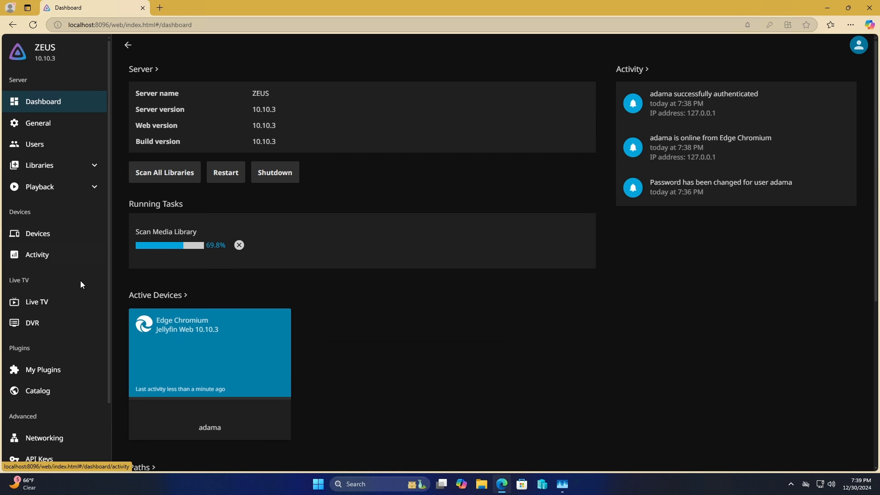
scroll(80, 282, "down", 2)
scroll(74, 283, "up", 2)
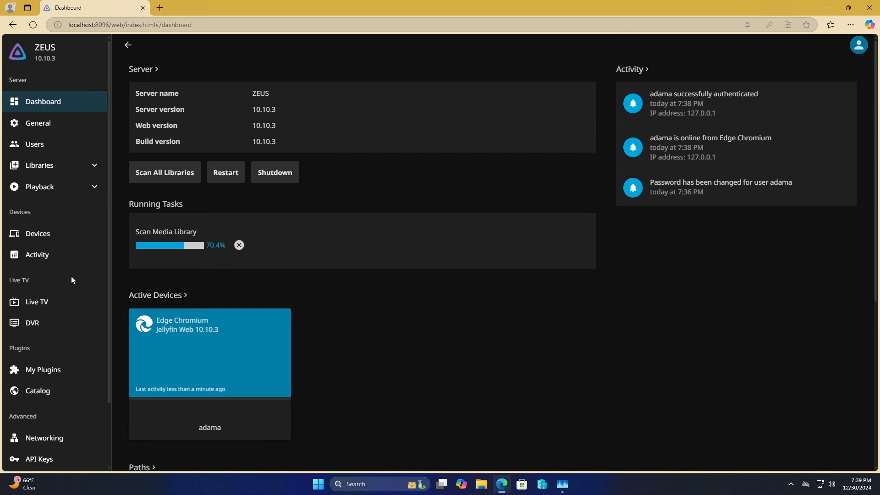
Set the hardware acceleration for playback transcoding to Nvidia NVENC.
left_click(57, 123)
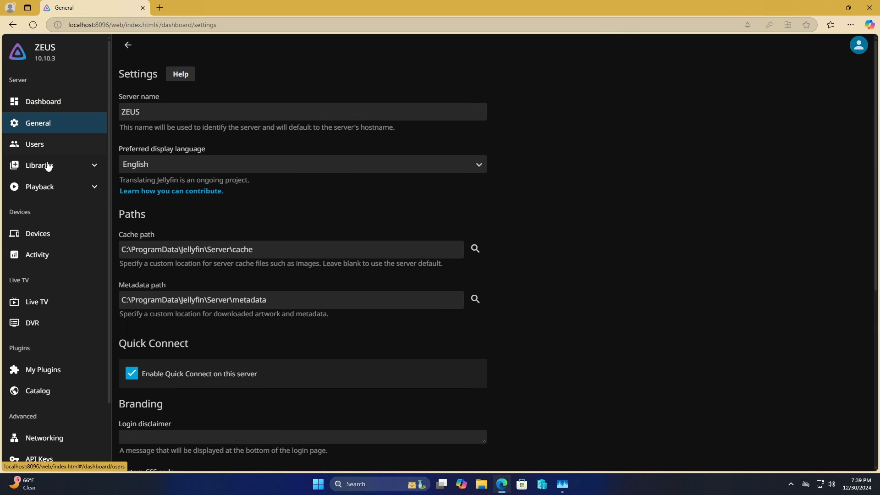
left_click(67, 188)
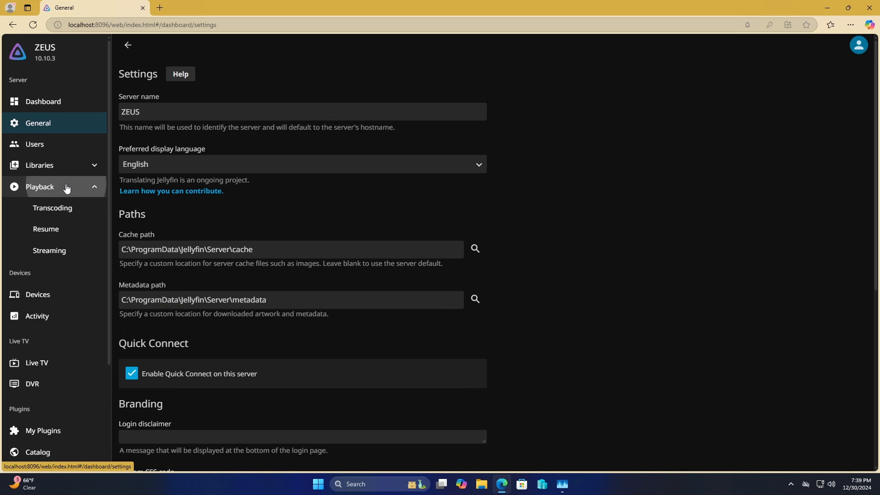
left_click(57, 212)
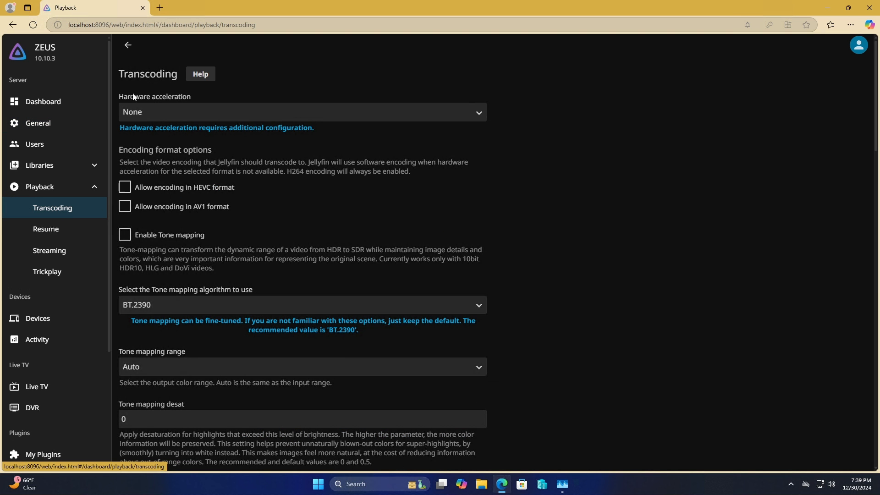
left_click(480, 113)
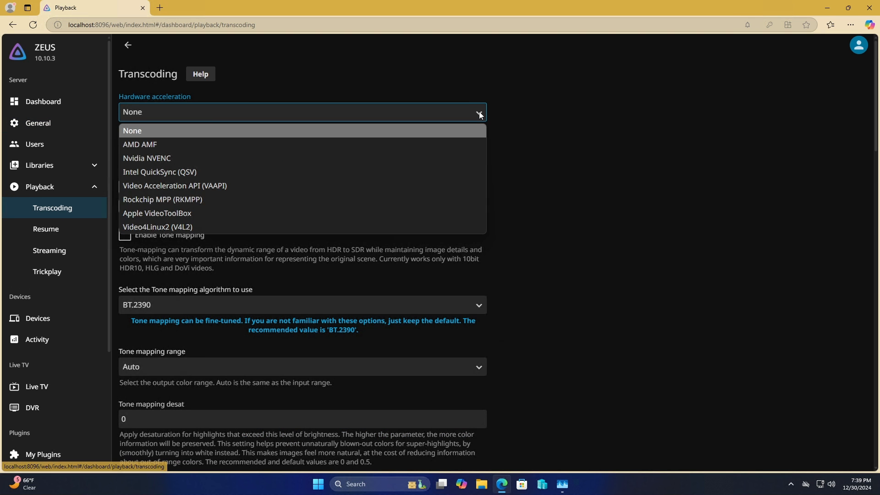
left_click(167, 158)
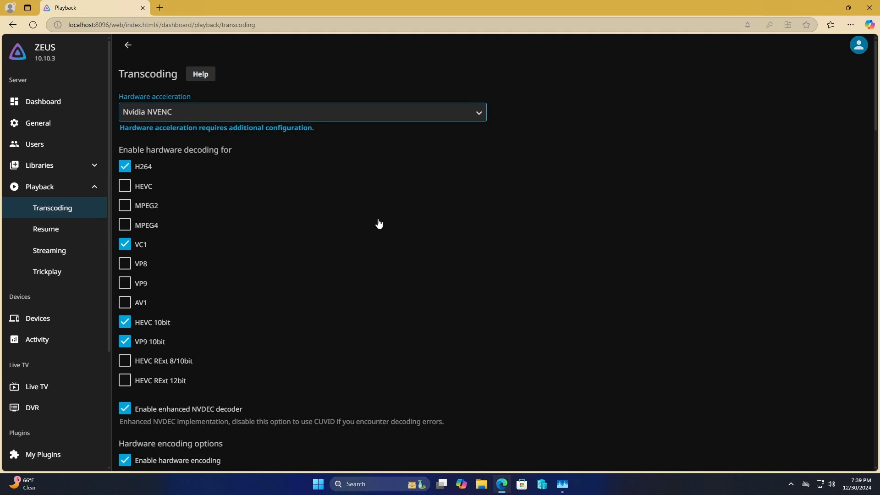
Review the remaining transcoding options, save the transcoding settings and acknowledge the hardware acceleration notice.
scroll(378, 223, "down", 2)
scroll(378, 224, "down", 4)
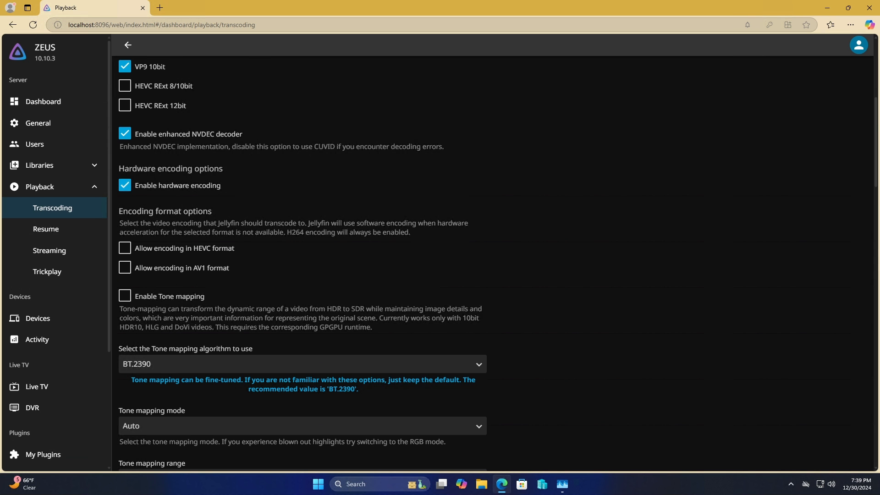
scroll(379, 224, "down", 10)
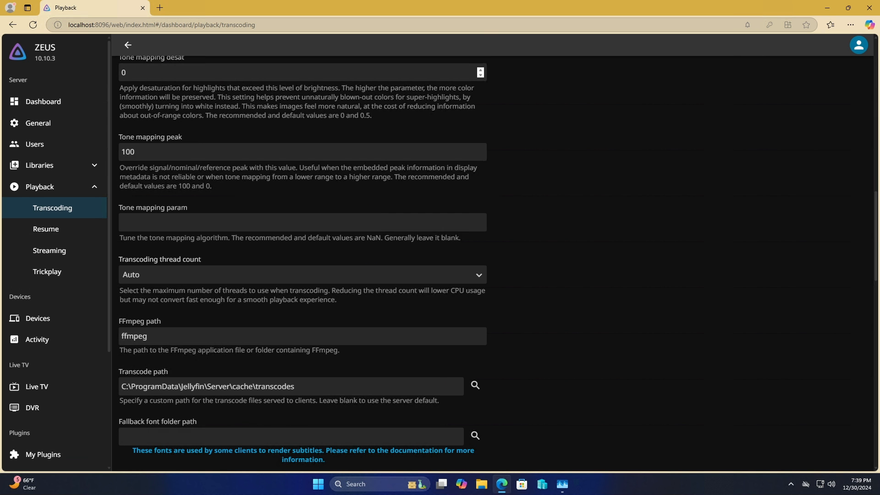
scroll(379, 223, "down", 8)
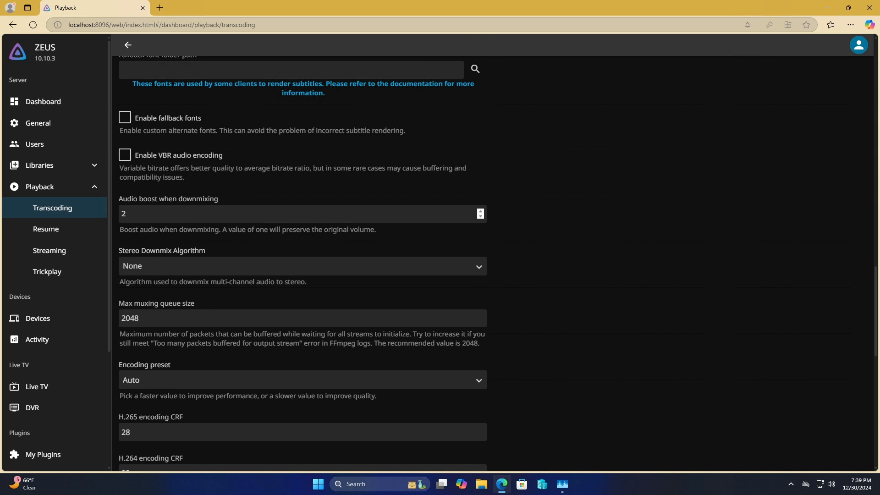
scroll(379, 224, "down", 13)
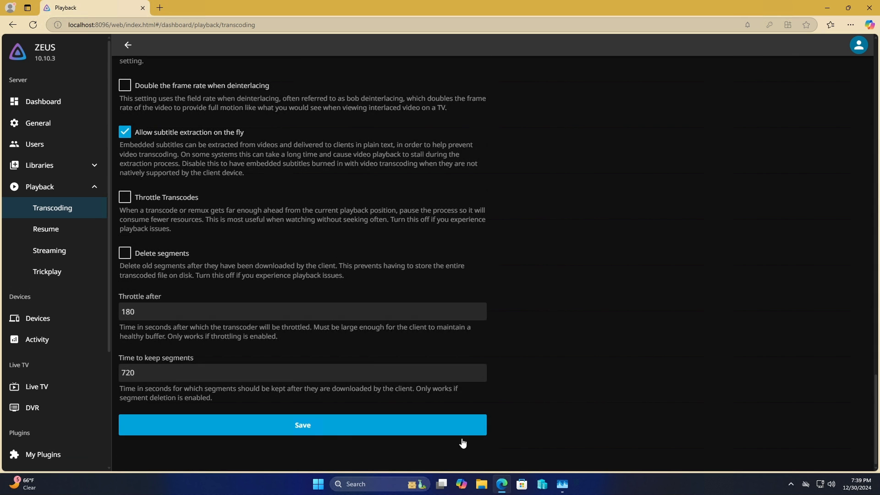
left_click(311, 427)
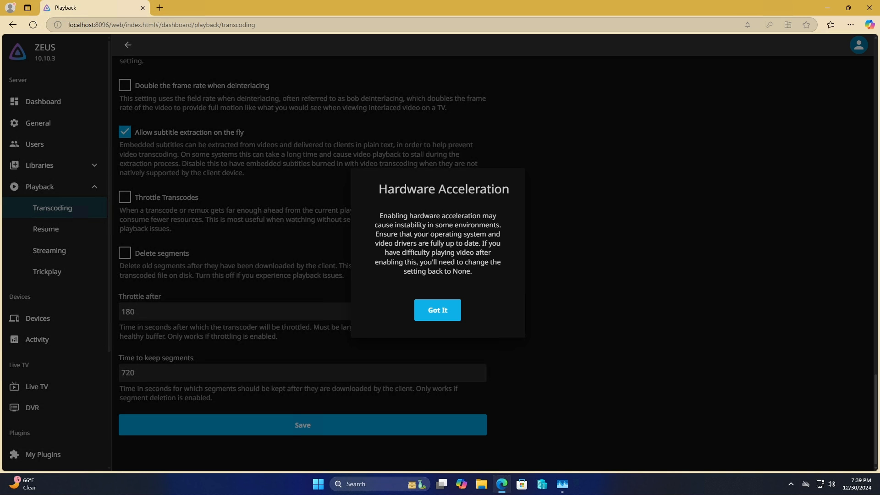
left_click(443, 312)
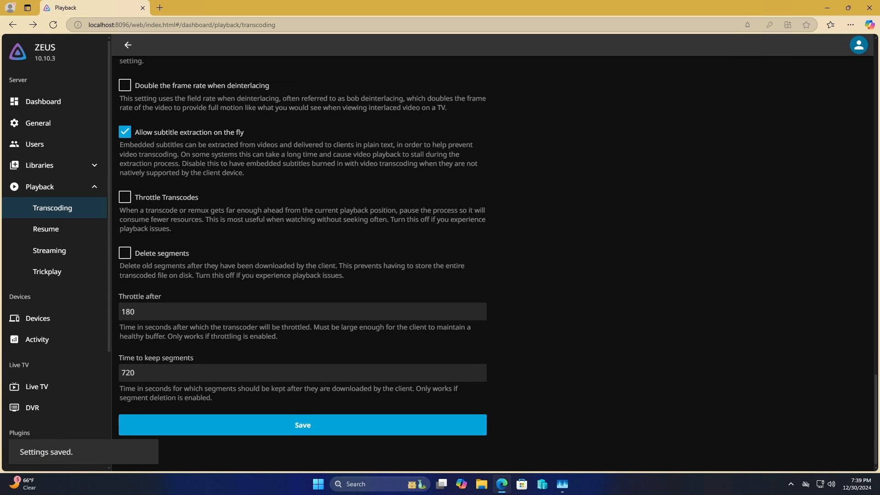
Collapse the playback settings group and check the running media library scan on the dashboard.
left_click(47, 192)
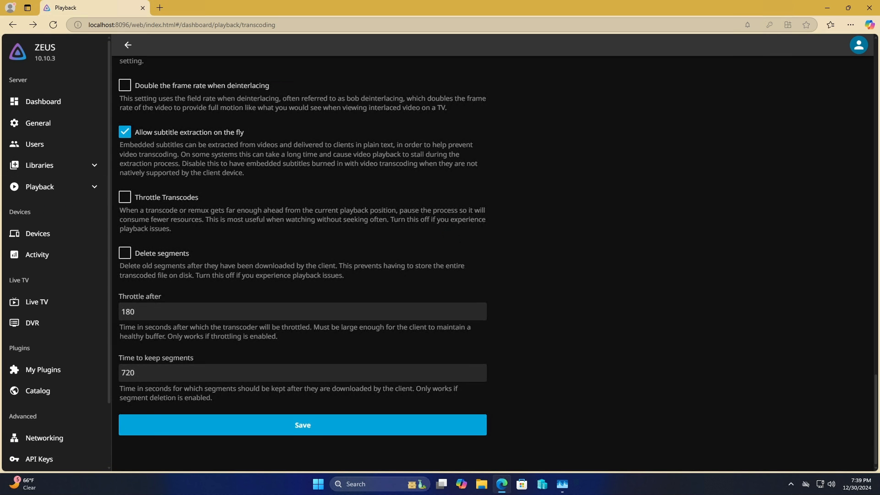
scroll(344, 326, "up", 4)
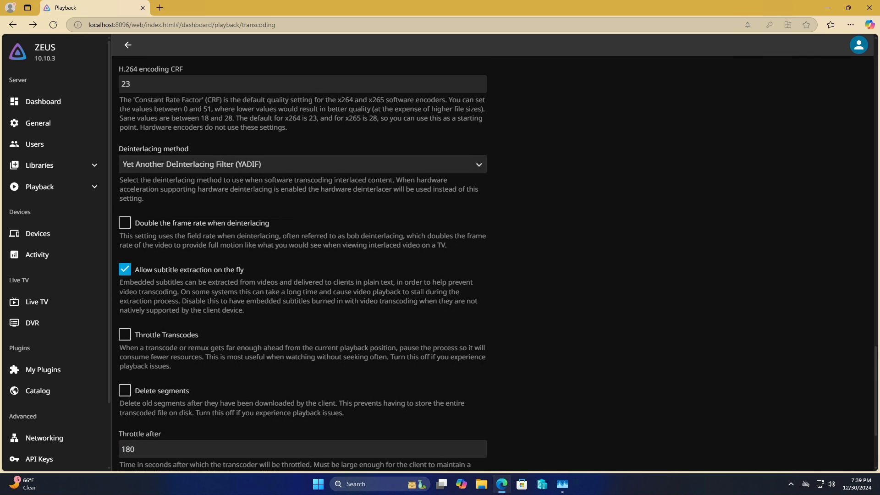
left_click(48, 100)
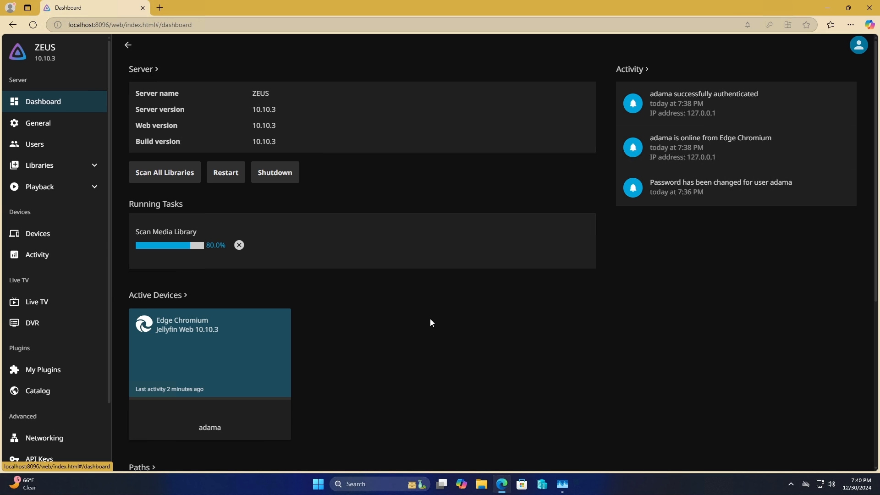
Open the Action-Adventure library from the home page and look through all its movies and posters.
left_click(19, 58)
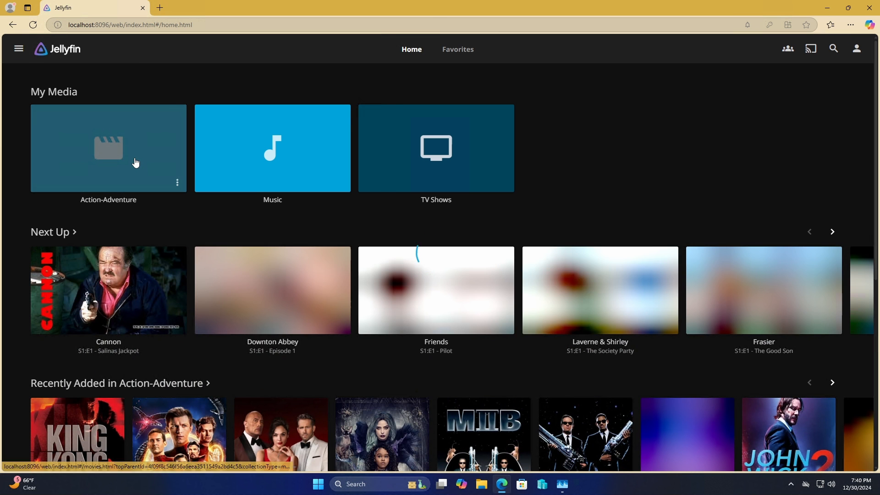
left_click(137, 145)
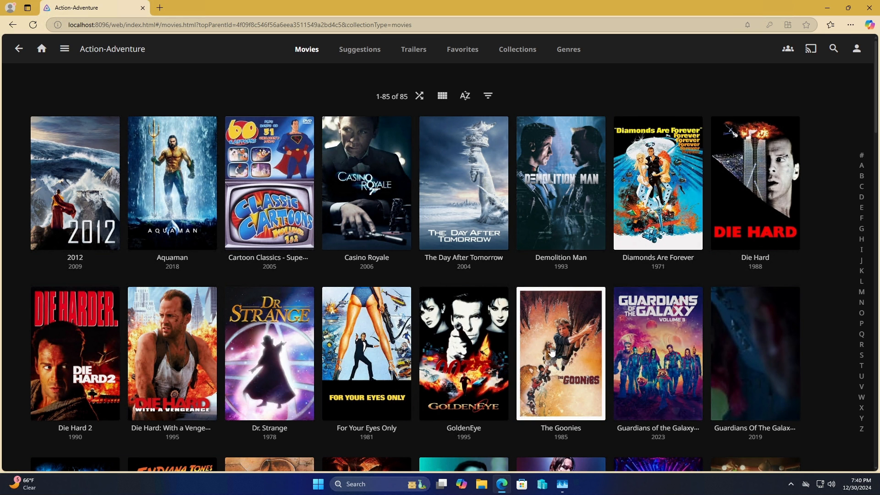
scroll(116, 324, "down", 3)
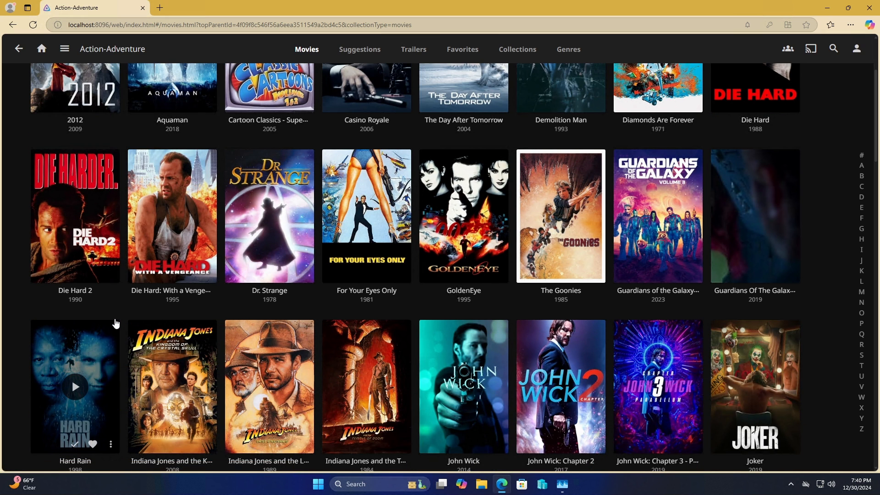
scroll(116, 324, "down", 3)
scroll(116, 323, "down", 3)
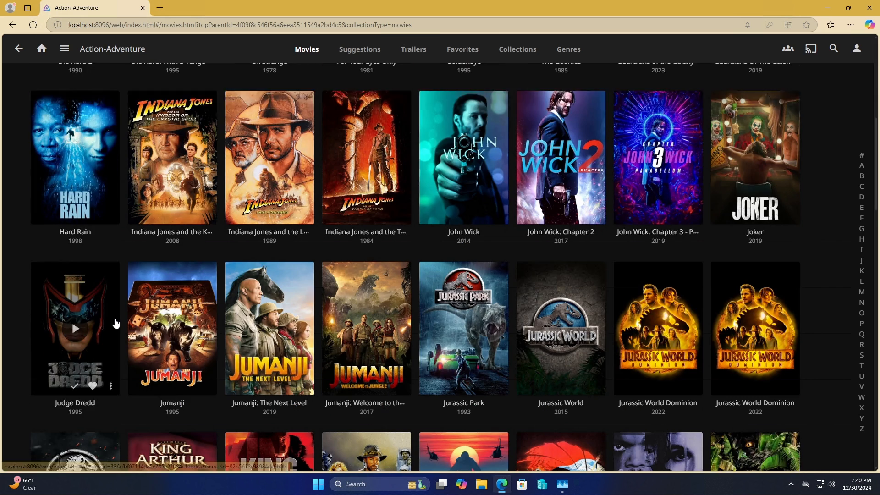
scroll(116, 324, "down", 3)
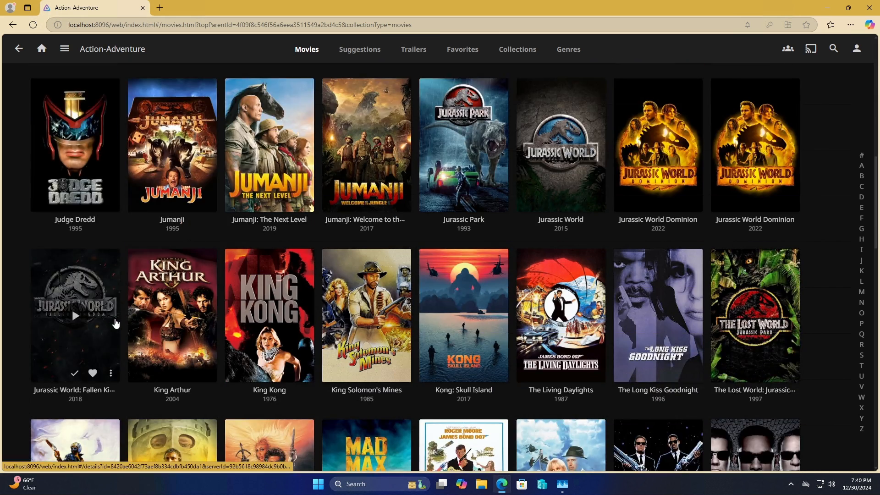
scroll(116, 323, "down", 6)
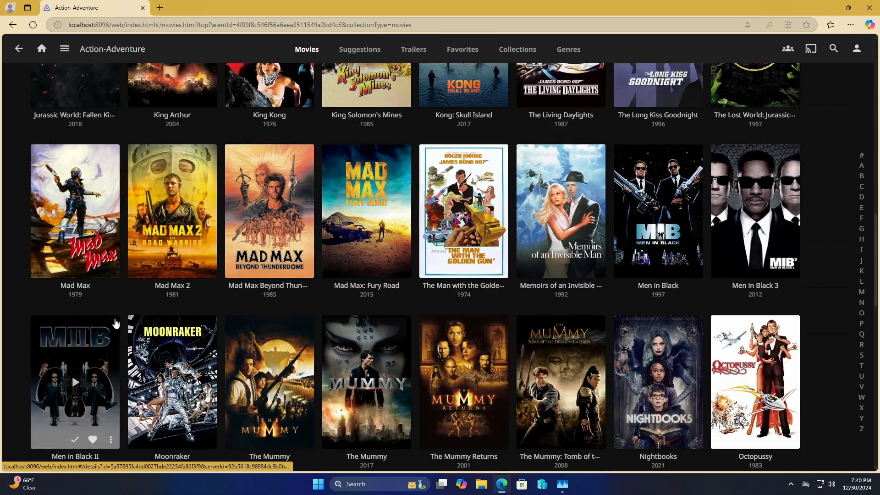
scroll(116, 324, "down", 3)
scroll(116, 323, "down", 2)
scroll(115, 324, "down", 1)
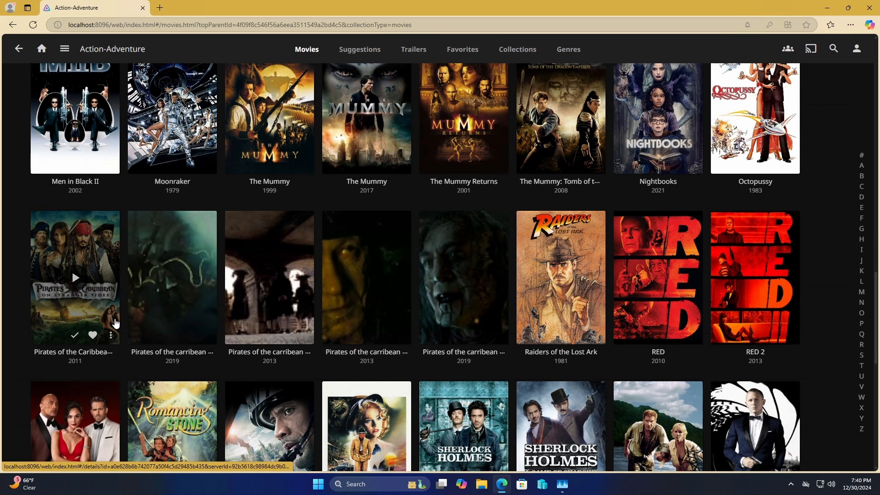
scroll(116, 324, "down", 4)
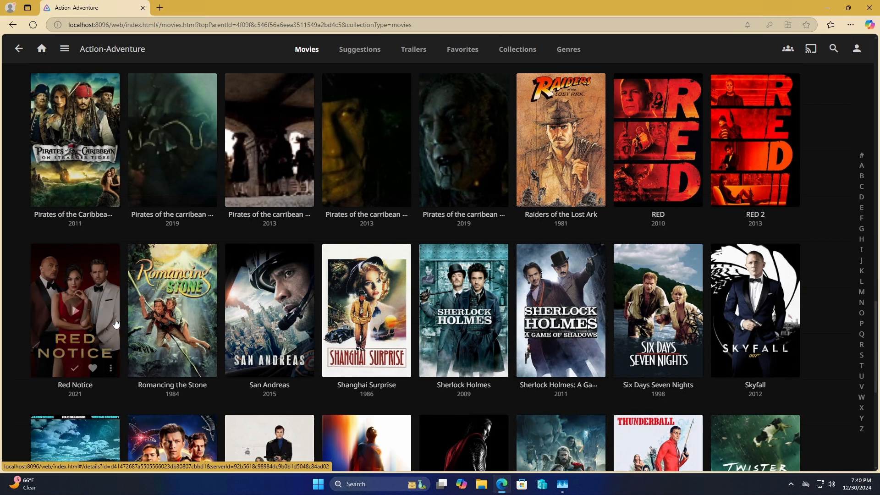
scroll(115, 323, "down", 3)
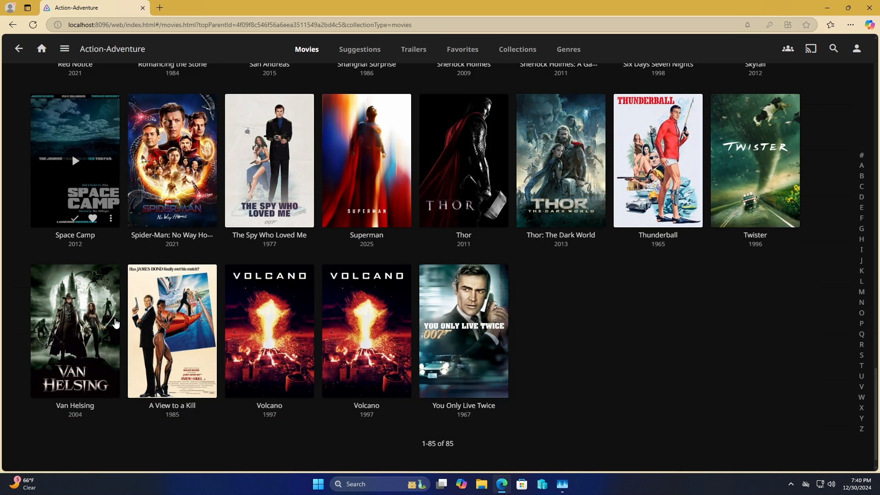
scroll(116, 323, "up", 15)
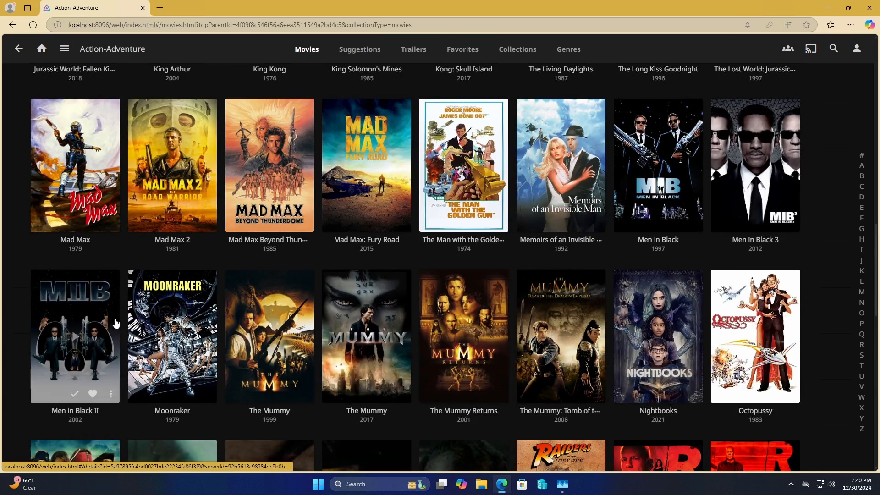
scroll(116, 324, "up", 16)
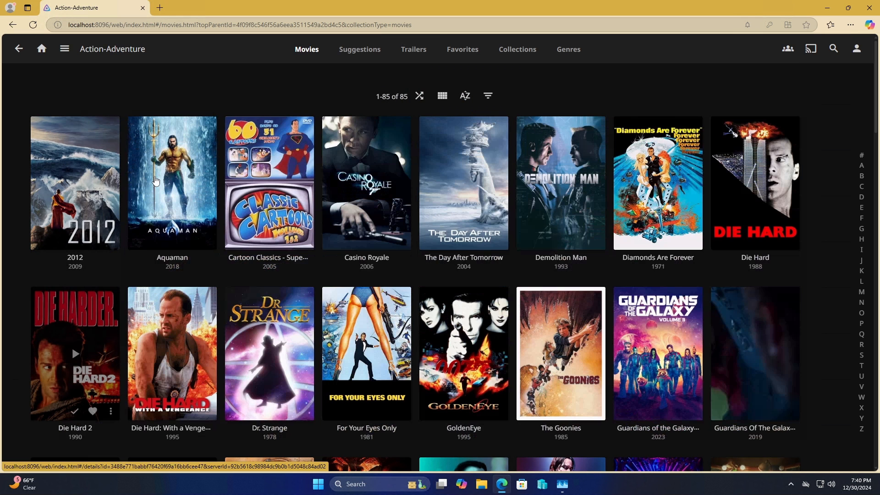
View the album listing of the Music library and return to the home page.
left_click(21, 50)
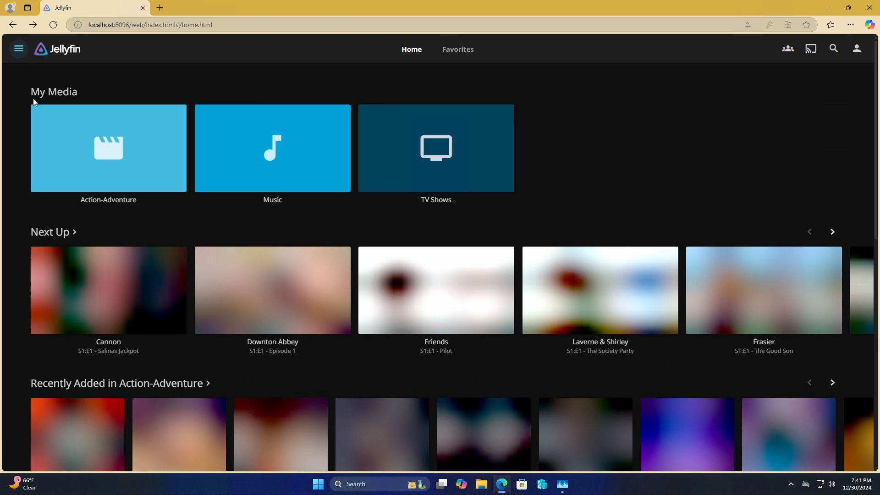
left_click(300, 166)
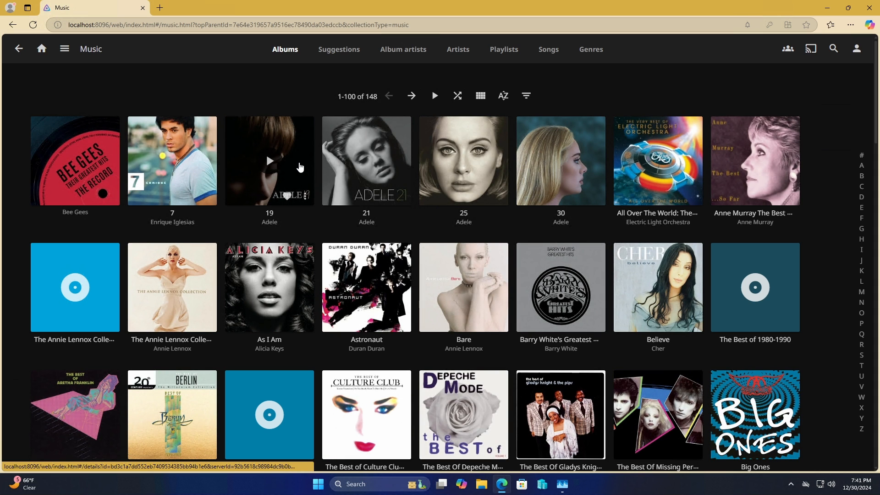
left_click(18, 49)
Look through the TV Shows library and open the details page of the series Eureka.
left_click(449, 161)
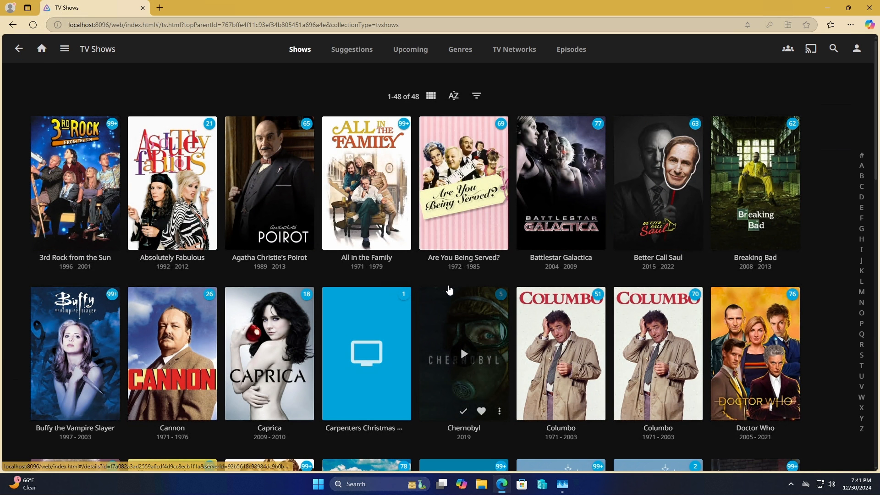
scroll(449, 289, "down", 4)
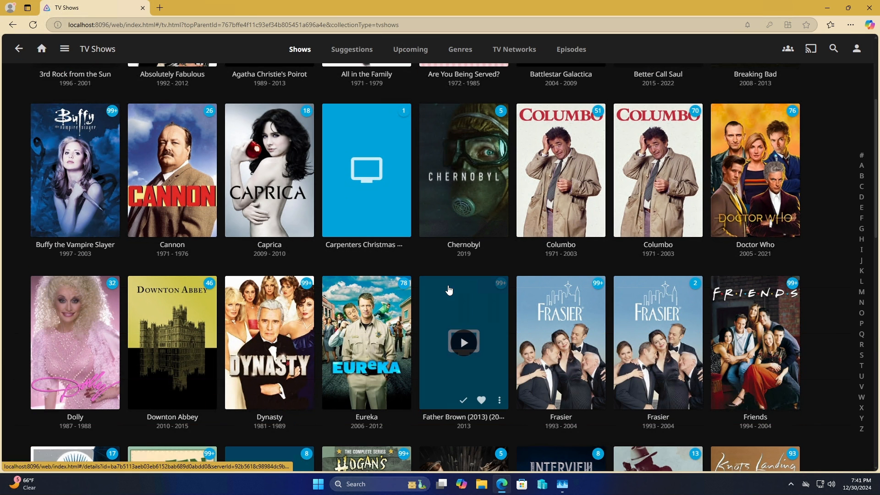
left_click(374, 329)
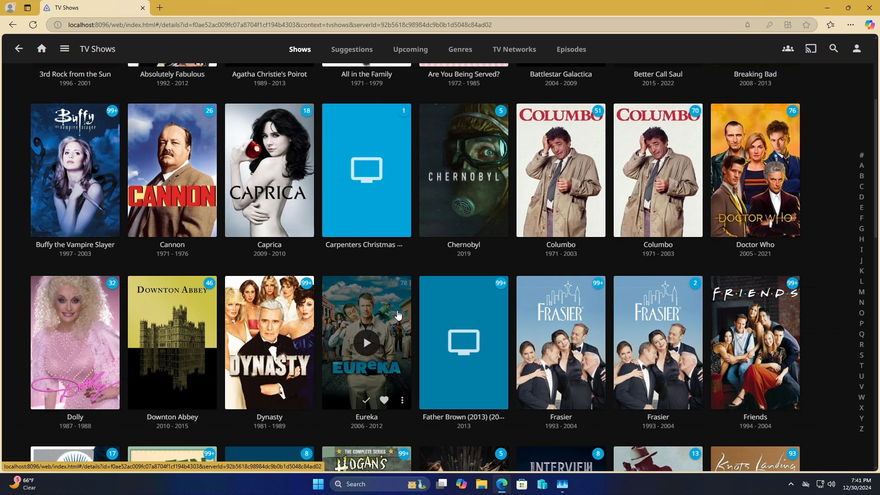
scroll(397, 310, "down", 4)
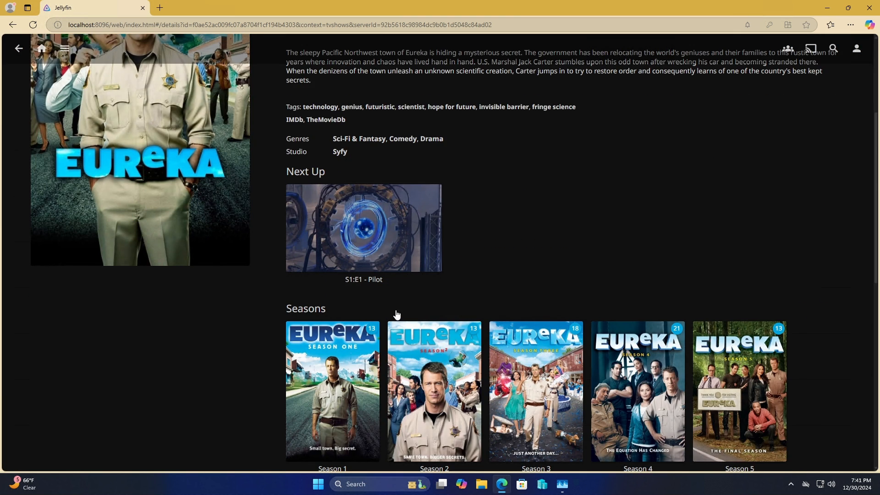
Start playing Season 2 of Eureka and return to the series page.
scroll(398, 309, "down", 4)
left_click(443, 208)
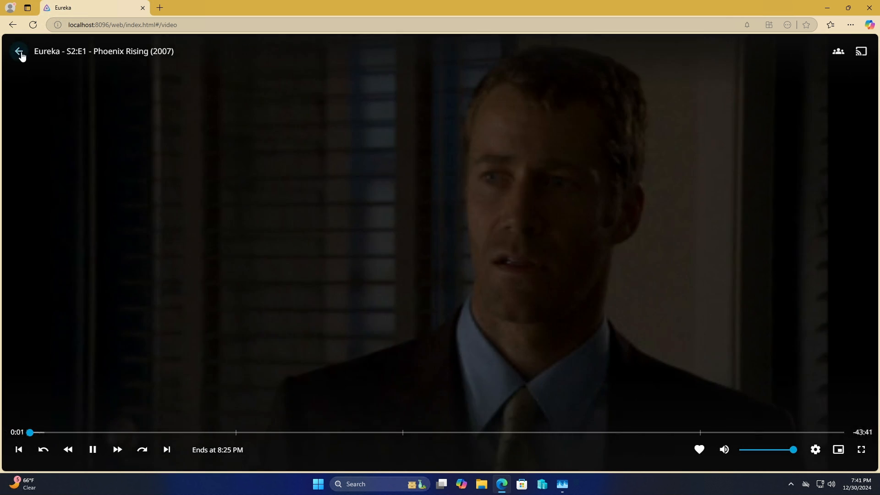
left_click(19, 51)
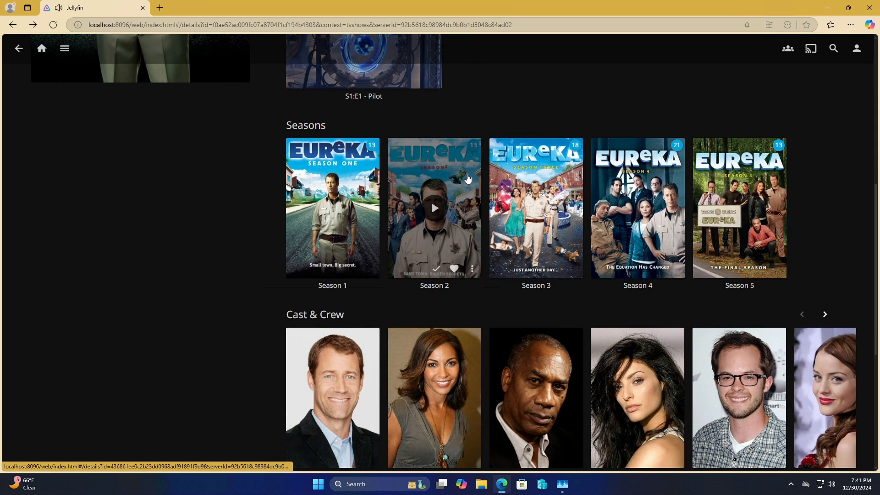
Open Season 2 of Eureka and examine its episode list, descriptions and cast.
left_click(431, 200)
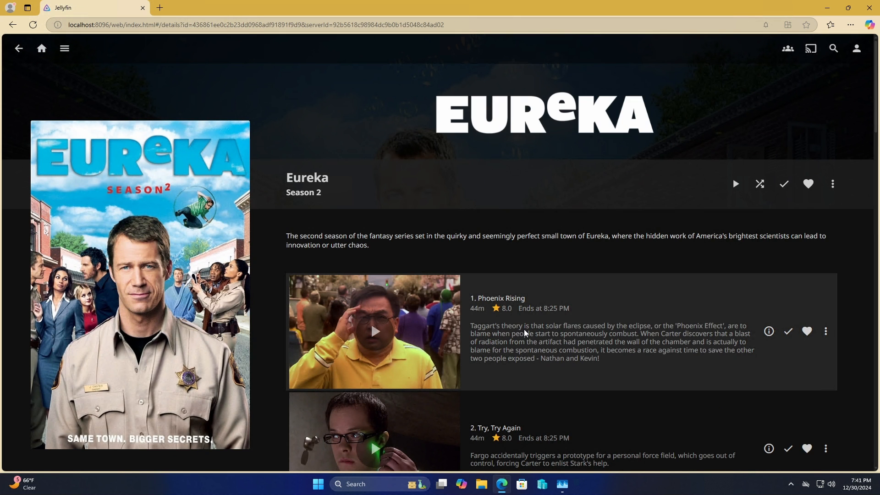
scroll(524, 330, "down", 3)
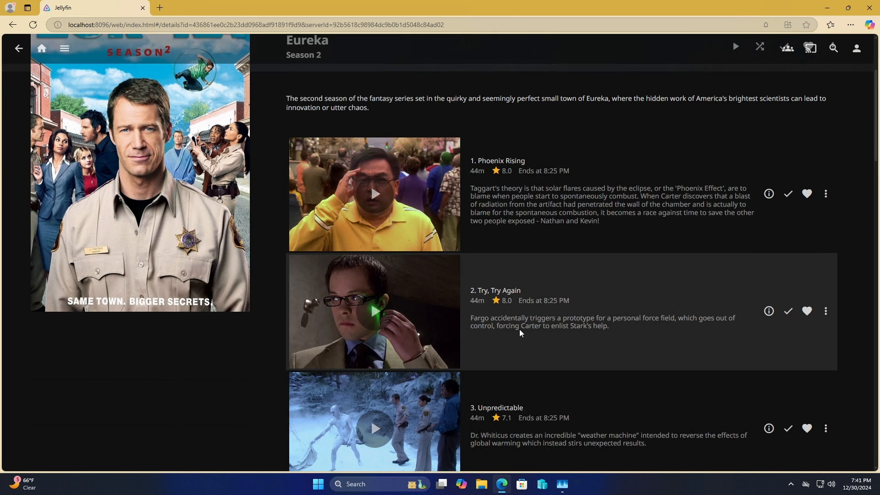
scroll(520, 332, "down", 7)
scroll(515, 329, "down", 6)
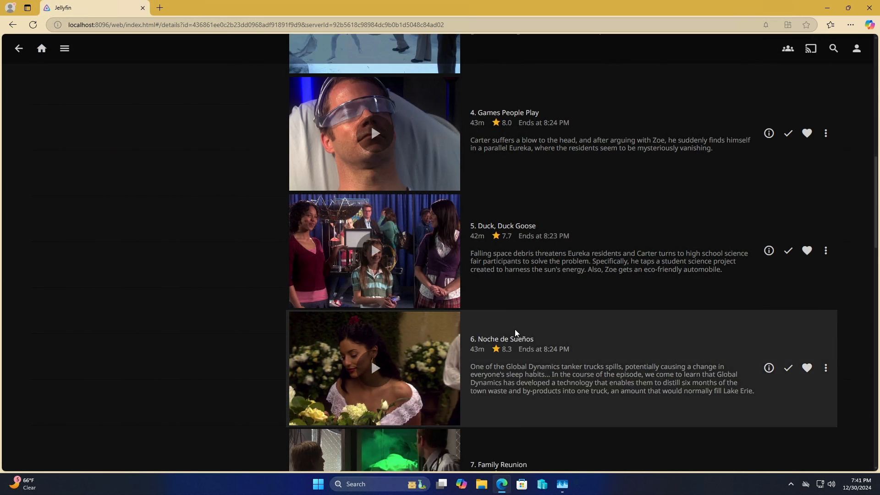
scroll(515, 329, "down", 4)
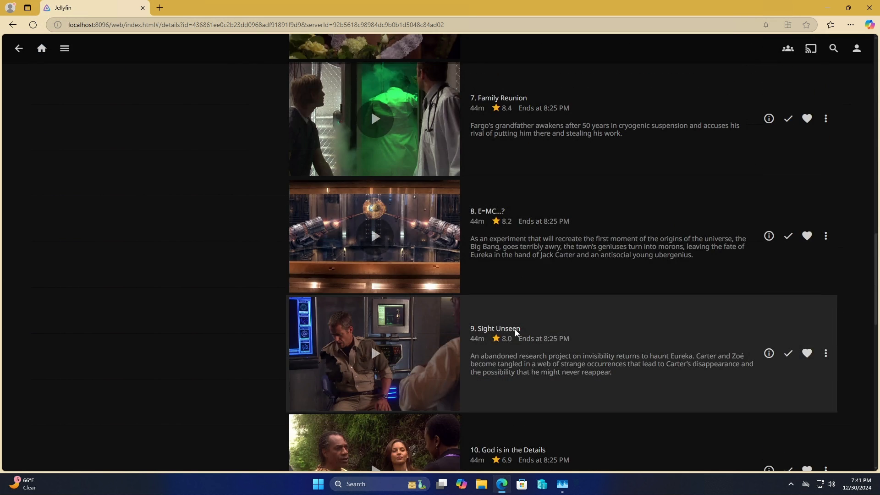
scroll(515, 329, "down", 6)
scroll(515, 329, "down", 7)
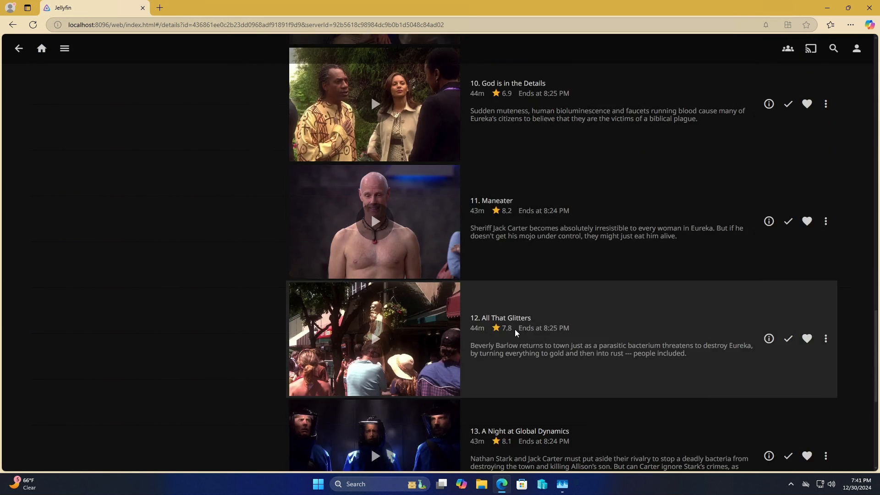
scroll(515, 329, "down", 1)
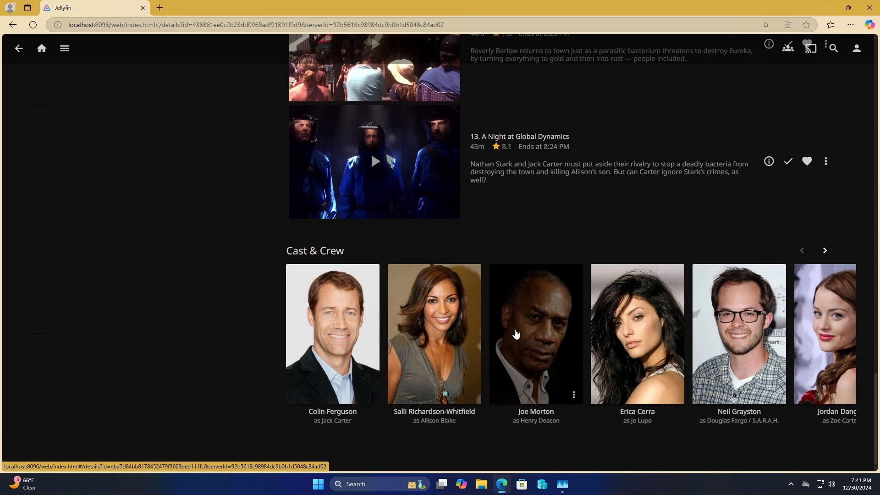
scroll(514, 331, "up", 18)
scroll(513, 329, "up", 16)
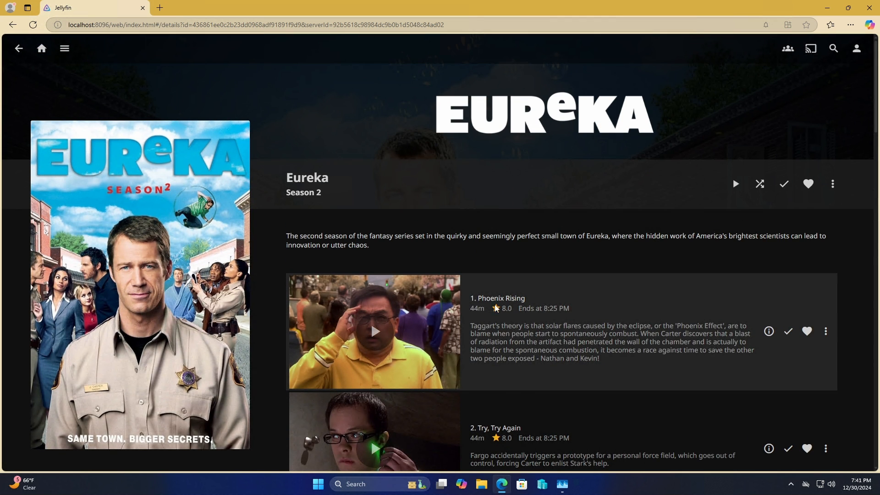
Return to the home page and open the administration dashboard to look over the server status and its sections.
left_click(42, 54)
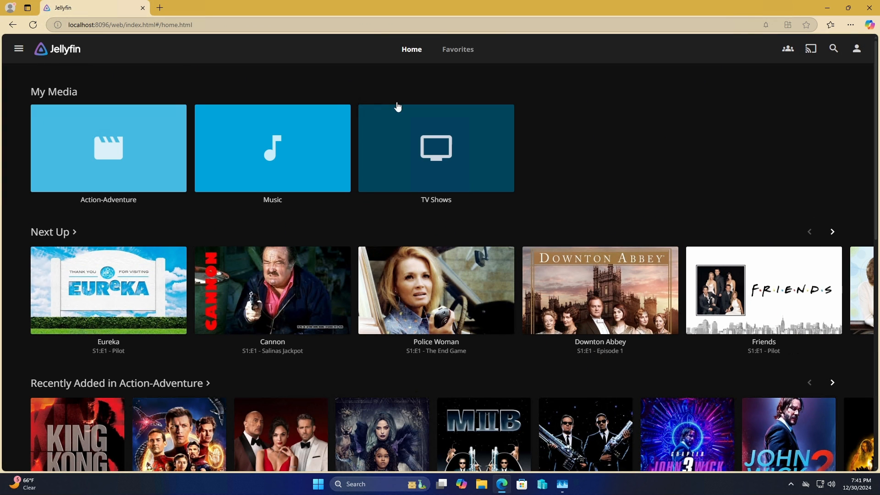
left_click(18, 49)
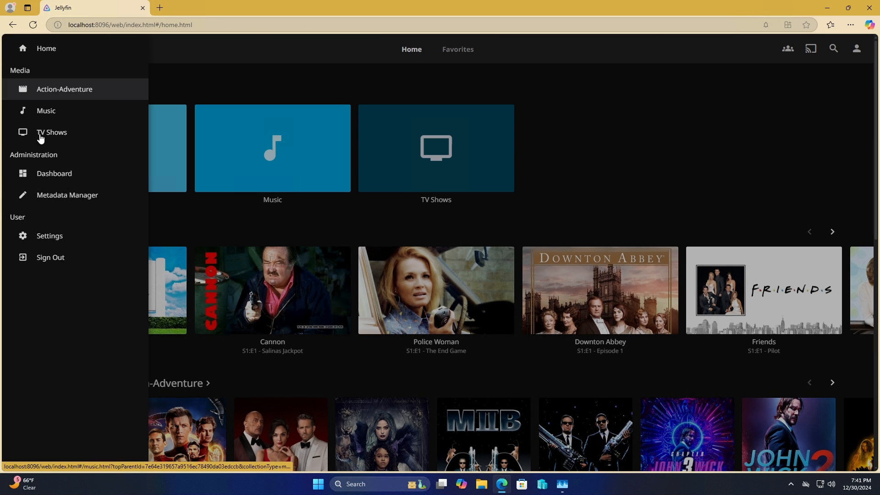
left_click(49, 176)
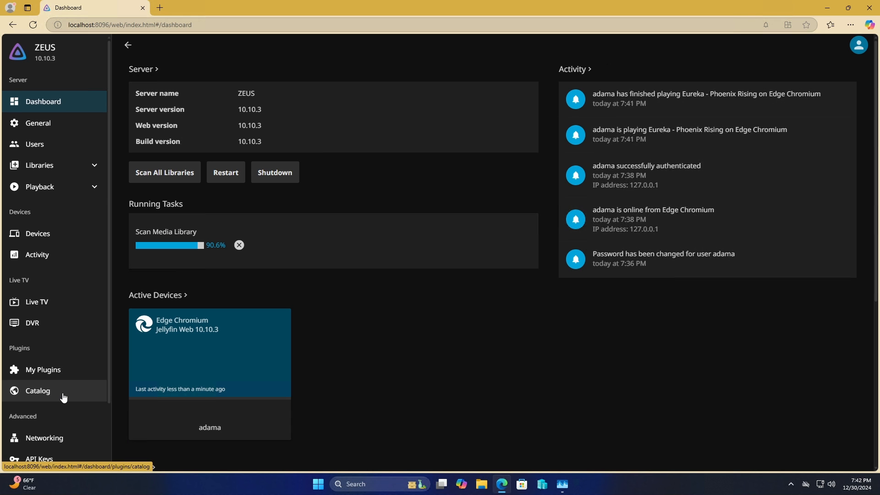
scroll(63, 398, "down", 2)
scroll(63, 397, "up", 2)
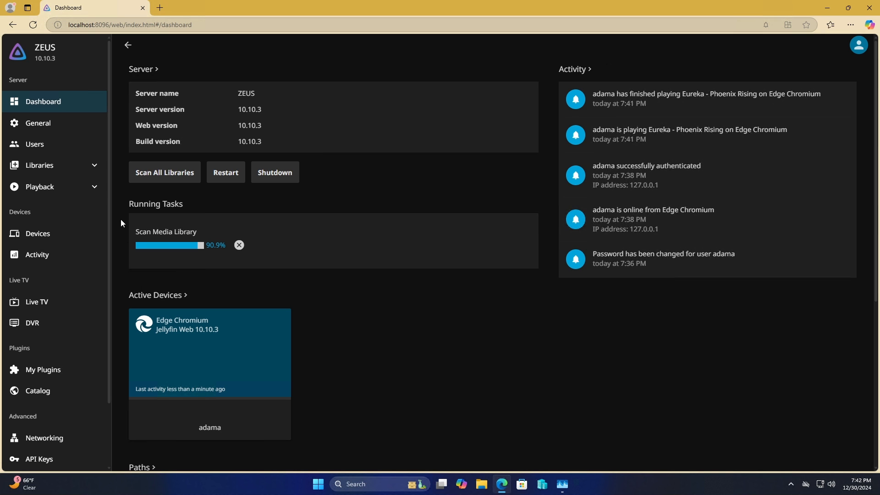
Open the Jellyfin home page at localhost:8096 in a second browser tab, keeping the dashboard open.
left_click(160, 8)
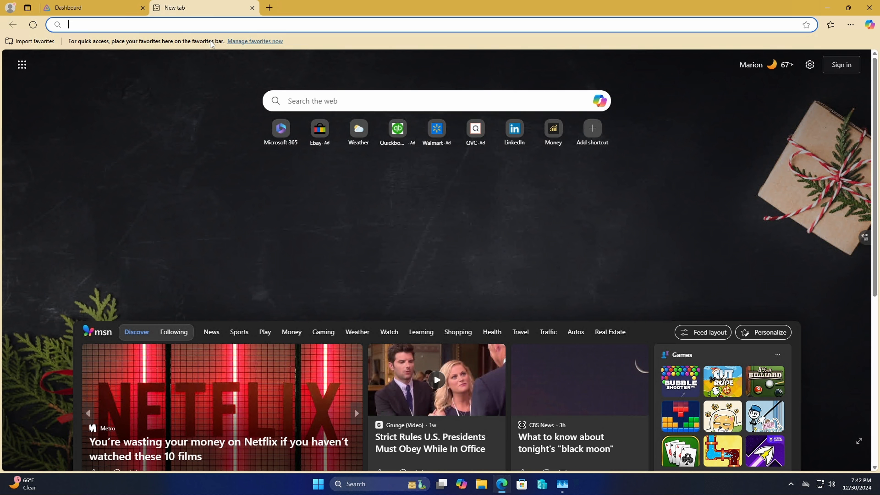
type("localh")
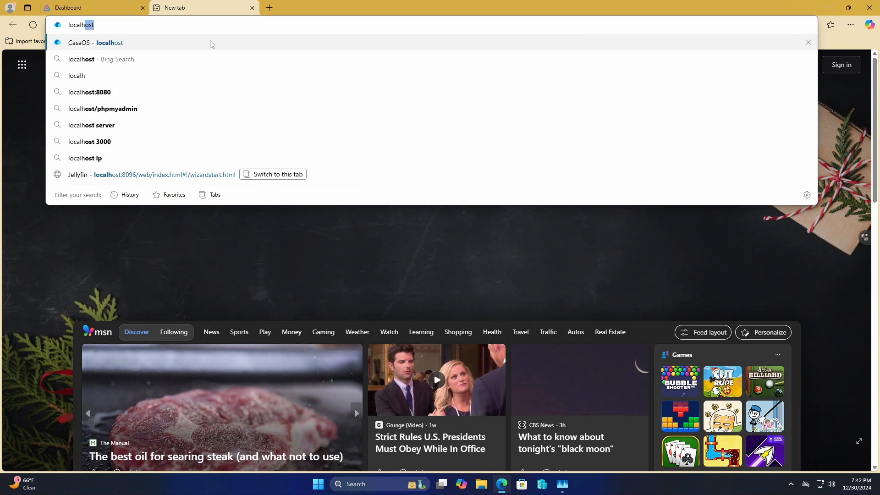
type("ost:809")
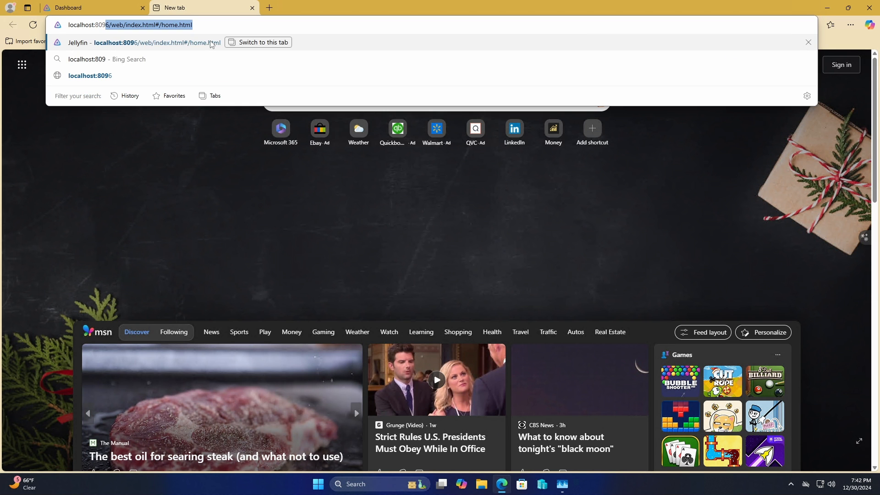
left_click(212, 43)
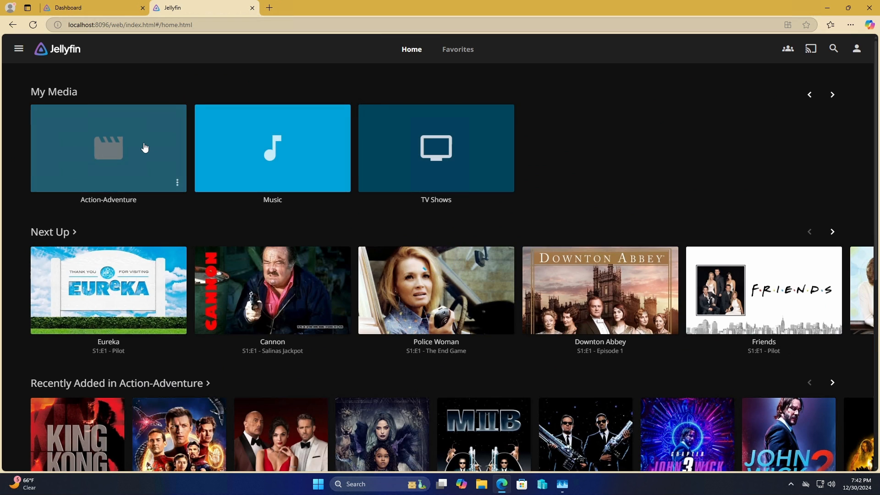
Start playing Guardians of the Galaxy Vol. 3 from the Action-Adventure library, muted and with site notifications allowed.
left_click(142, 146)
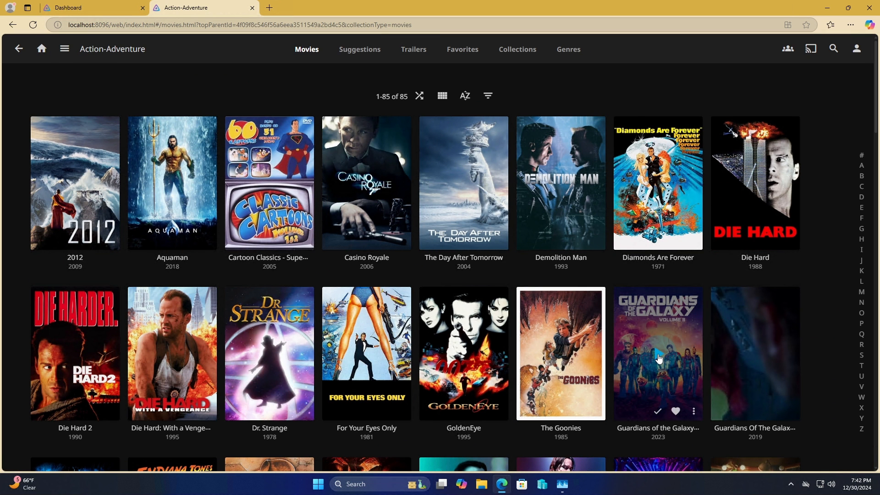
left_click(658, 358)
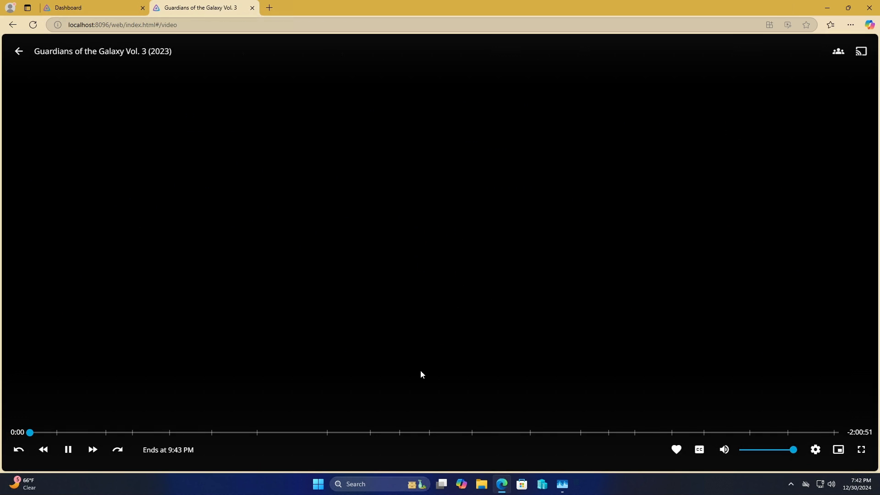
left_click(725, 449)
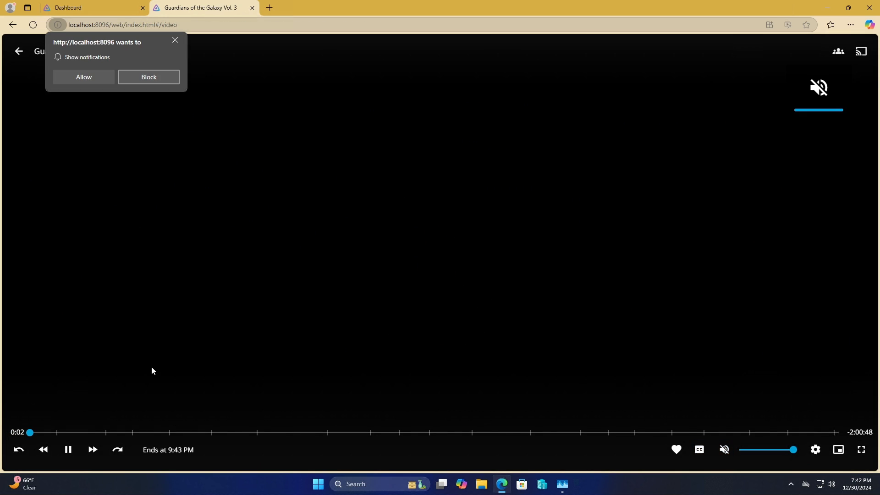
left_click(96, 79)
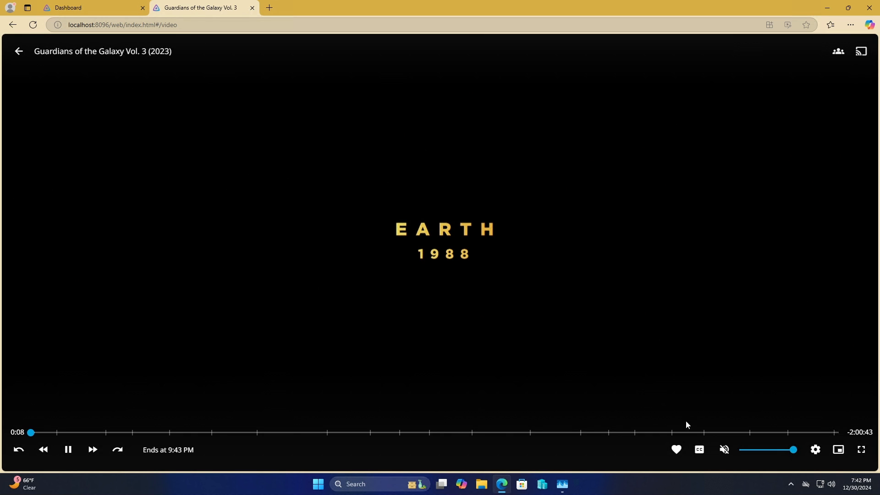
Select the English - PGSSUB subtitles for the playing movie.
left_click(700, 451)
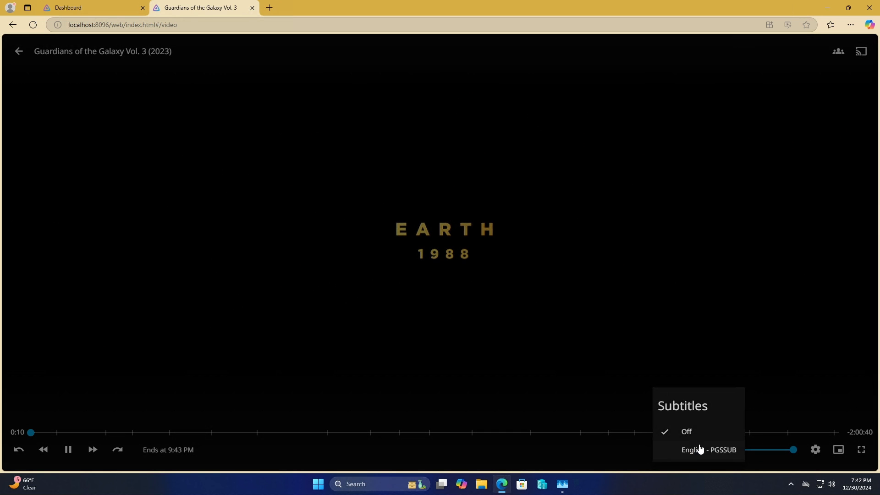
left_click(702, 447)
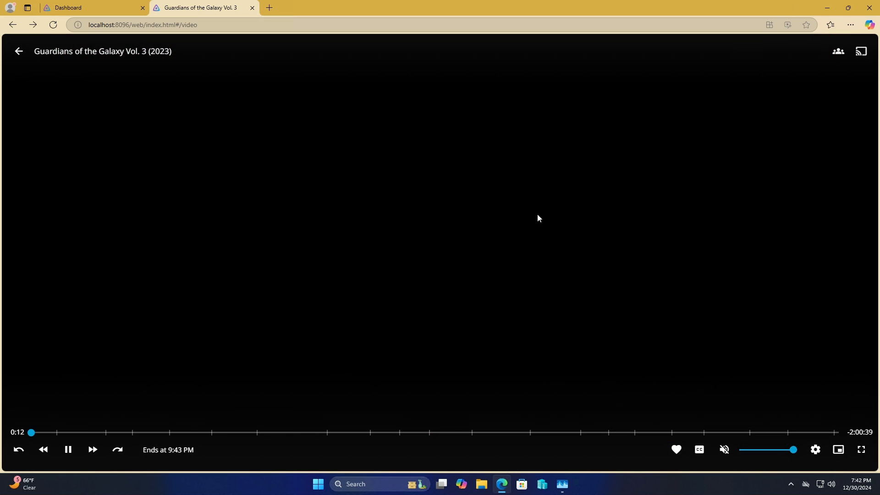
Read the transcoding details of the active movie stream on the dashboard and dismiss them.
left_click(102, 7)
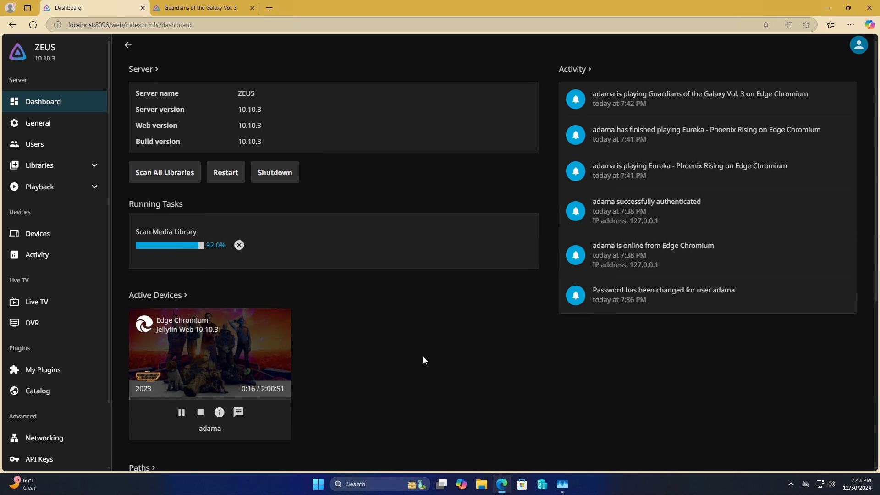
scroll(424, 361, "down", 2)
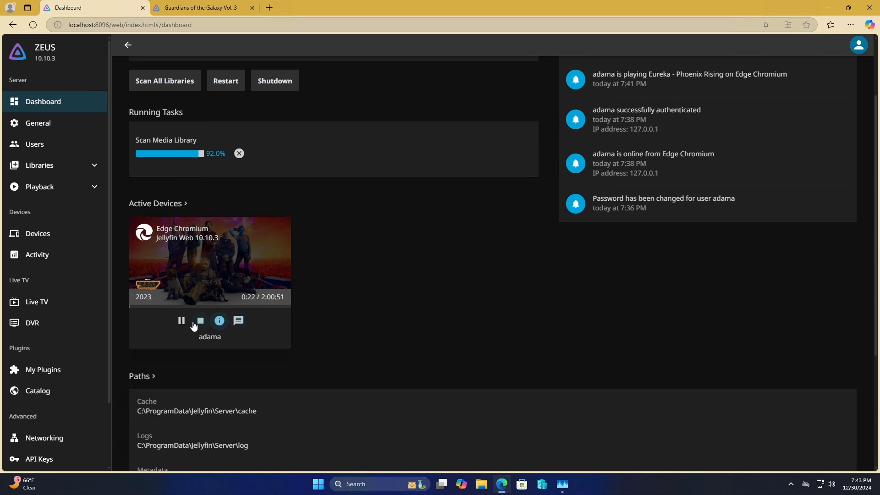
left_click(223, 321)
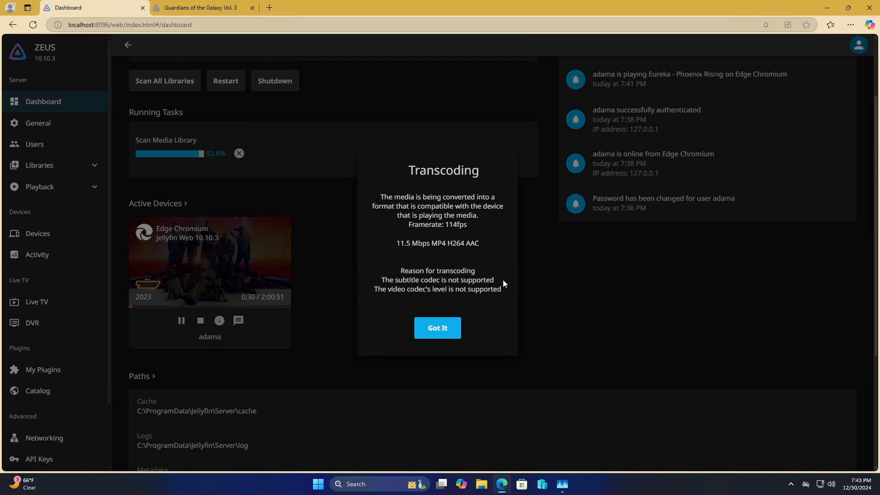
left_click(449, 327)
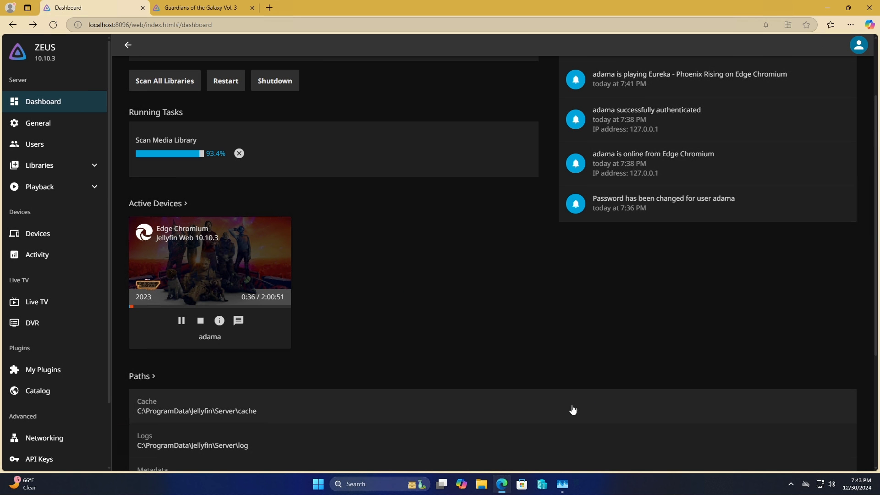
Switch to Task Manager and examine the performance graphs of GPU 0 during transcoding.
left_click(563, 485)
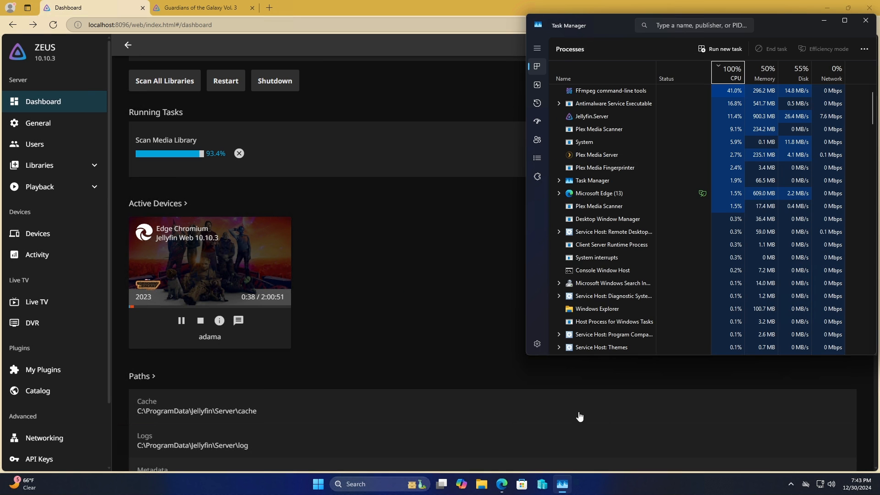
left_click(536, 85)
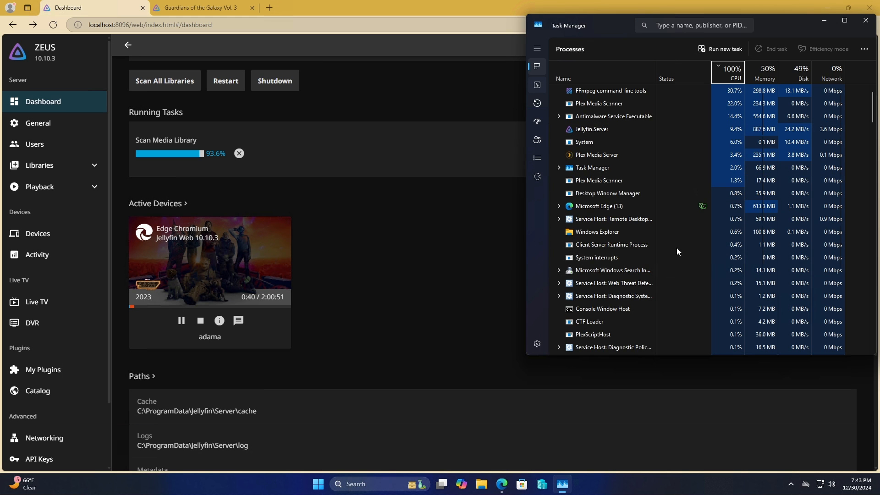
left_click(609, 231)
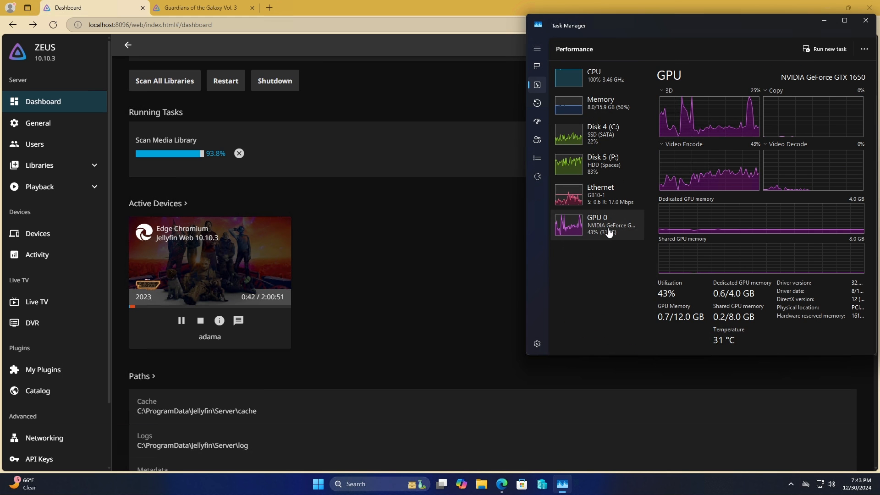
Select the English - PGSSUB subtitles again for Guardians of the Galaxy Vol. 3 and return to the dashboard.
left_click(211, 9)
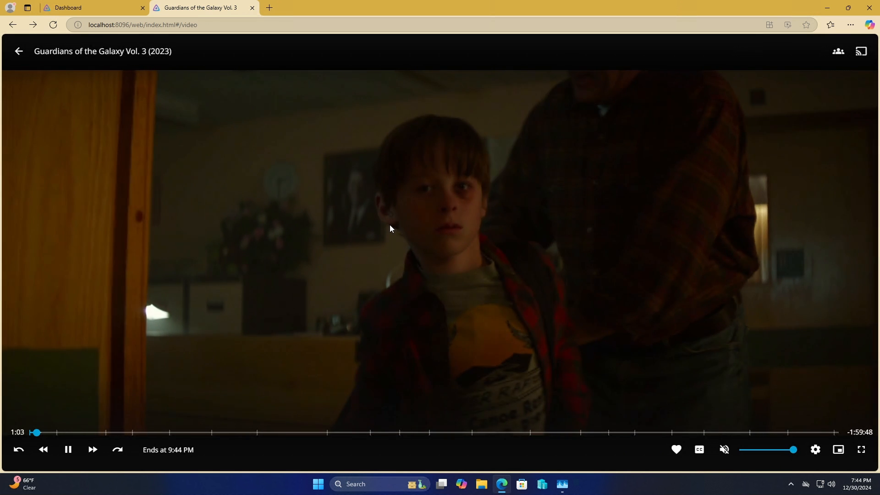
left_click(700, 451)
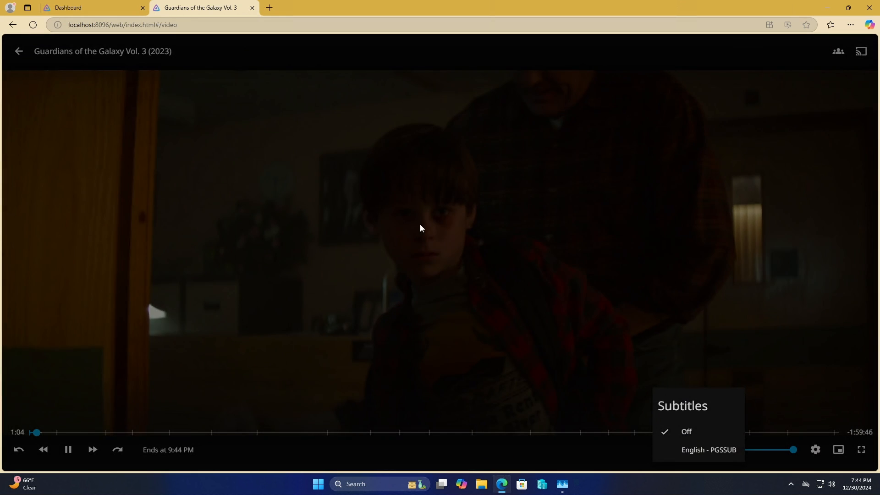
left_click(701, 452)
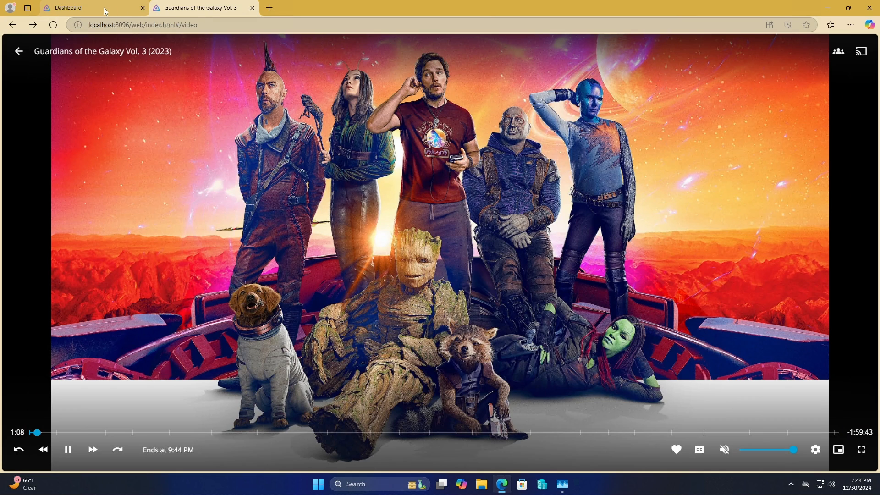
left_click(104, 7)
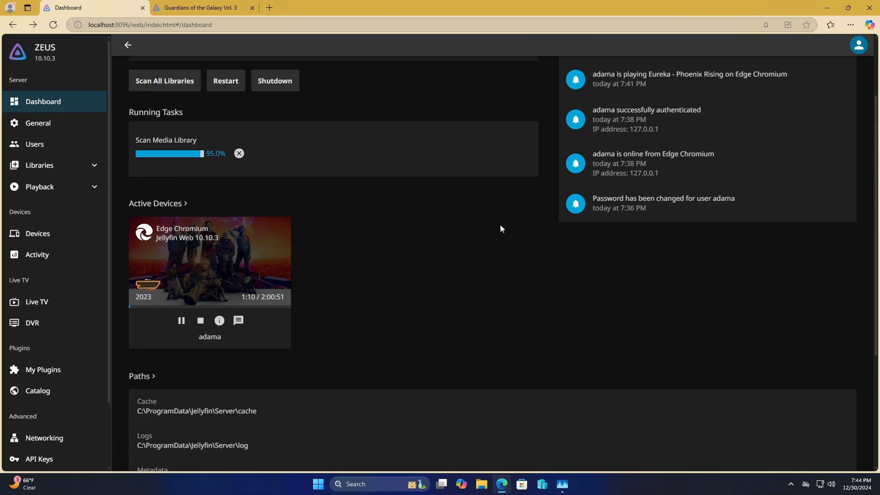
Examine CPU performance and the running processes in Task Manager, and check the movie's playback in the browser.
left_click(563, 490)
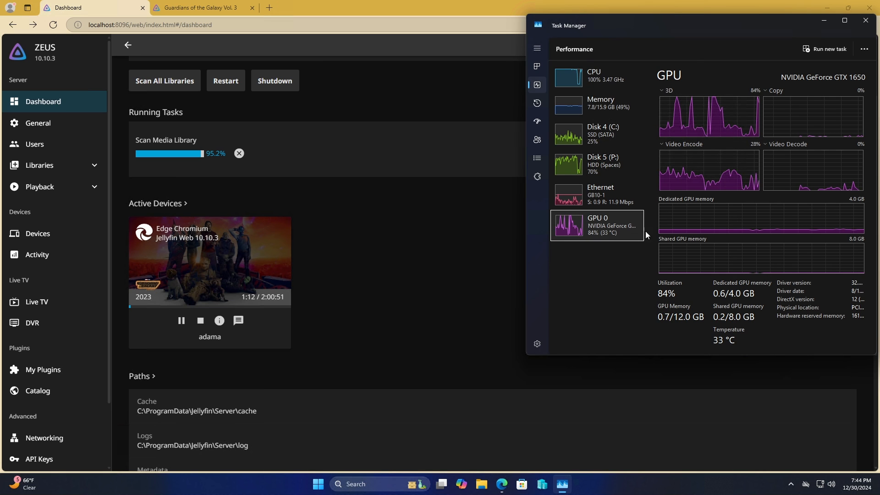
left_click(582, 77)
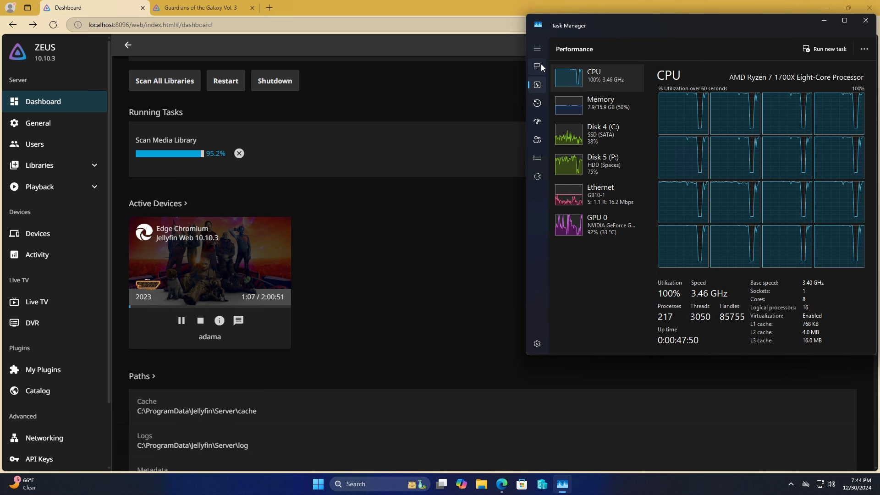
left_click(537, 67)
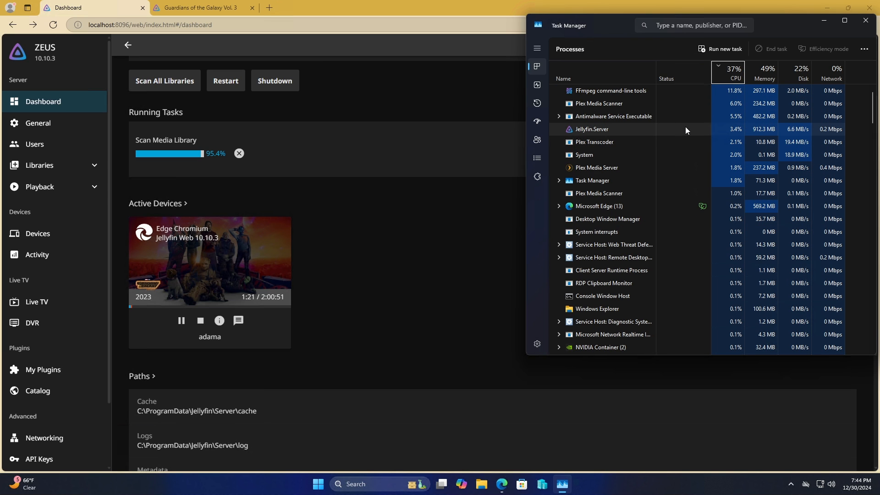
left_click(209, 11)
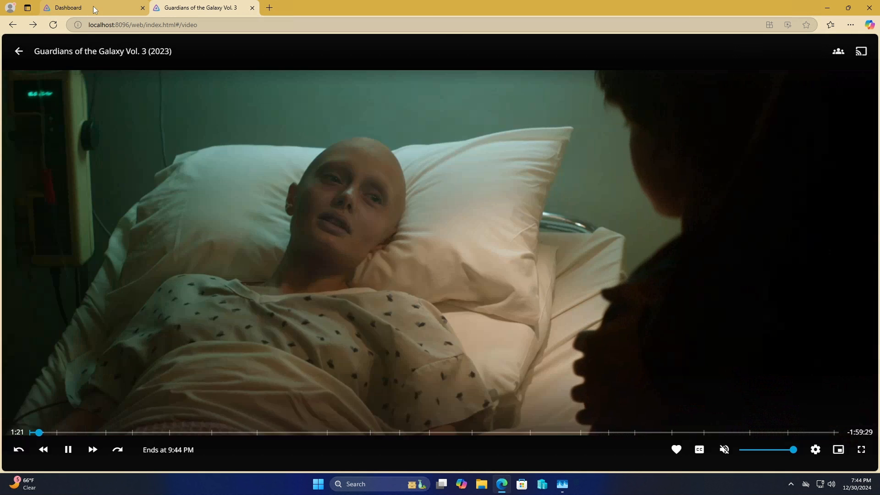
left_click(95, 10)
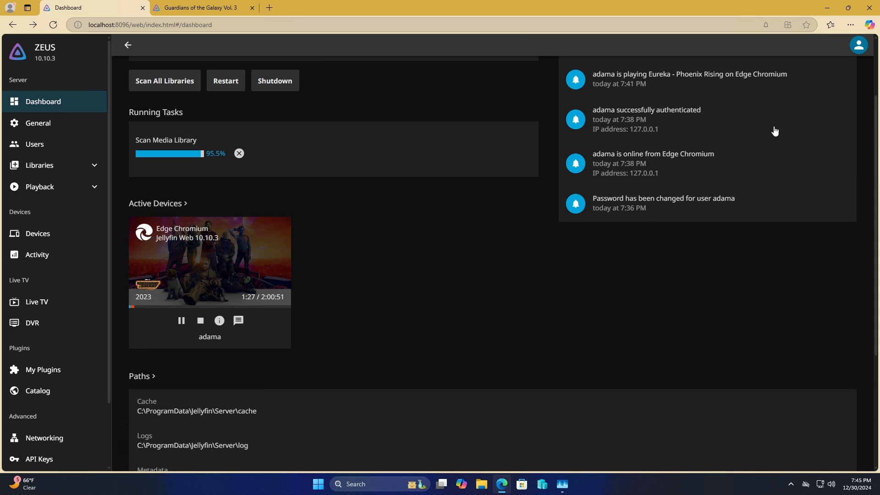
Minimize the browser and examine the CPU graphs and process list in Task Manager.
left_click(830, 8)
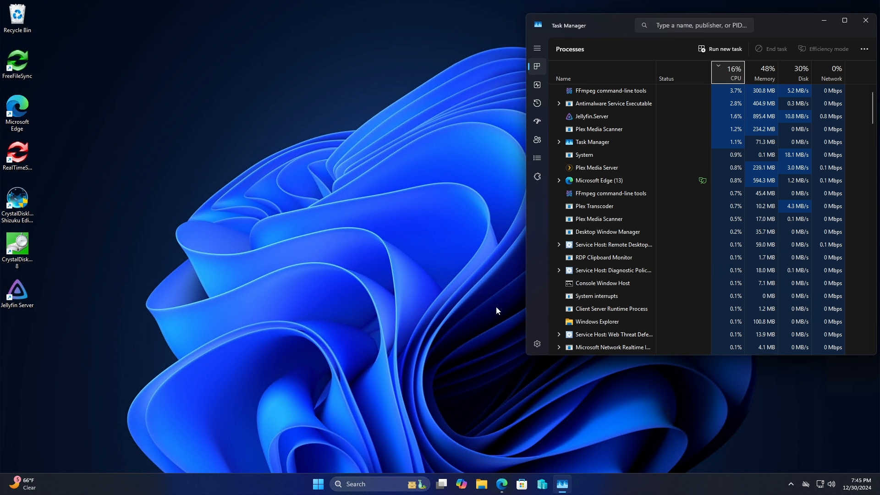
mouse_move(563, 489)
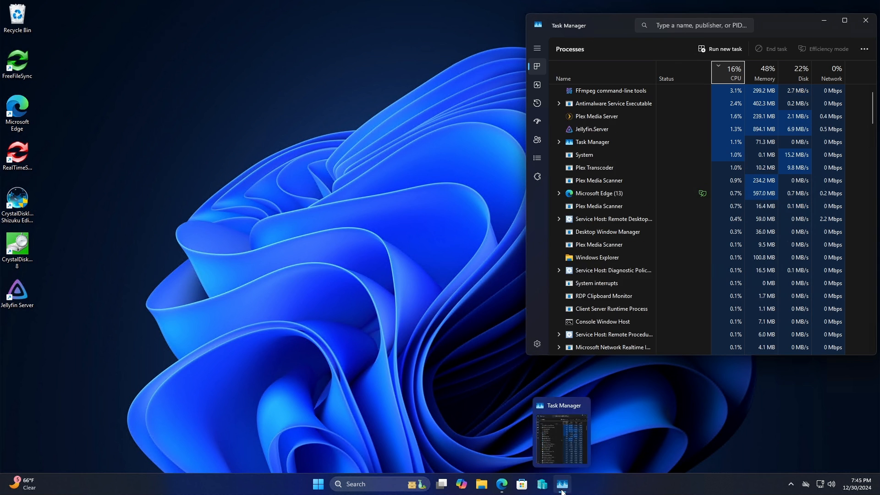
left_click(538, 85)
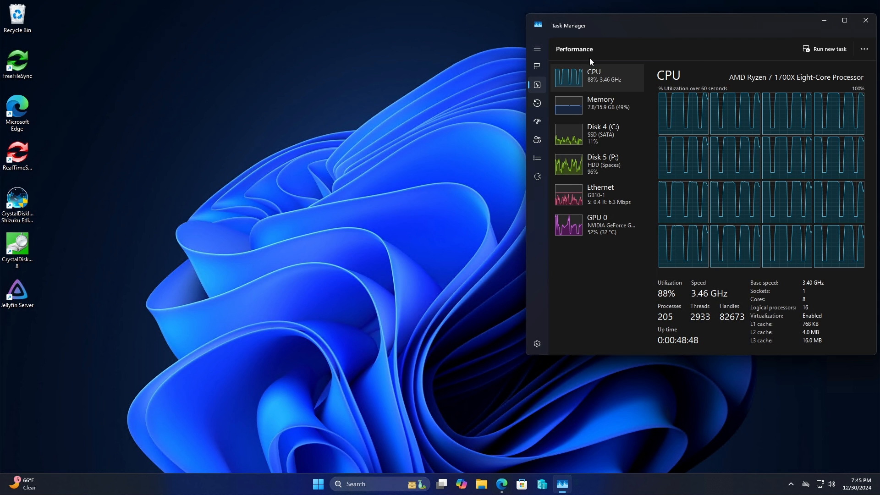
left_click(538, 66)
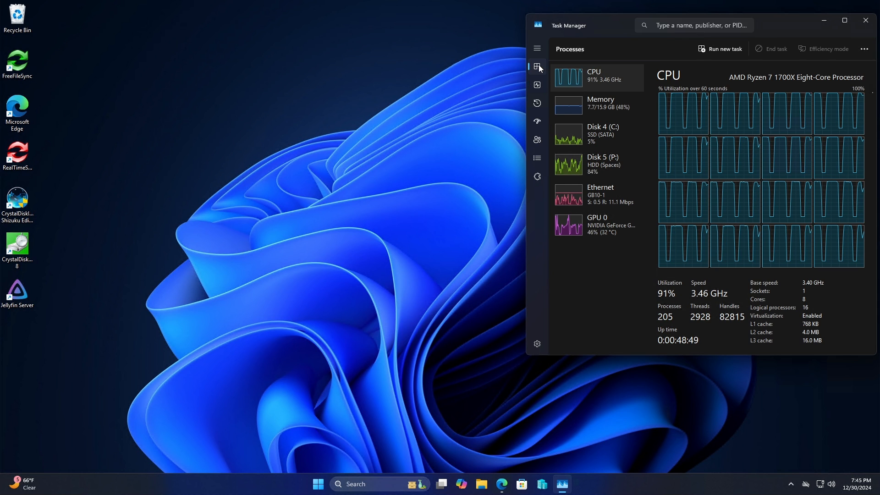